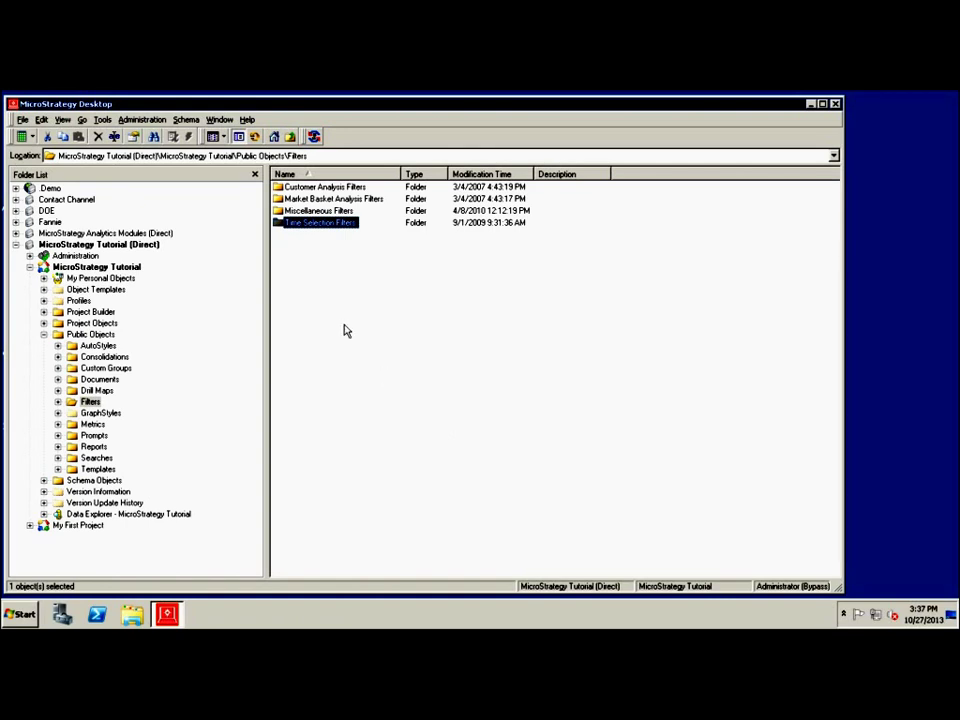
Create a new filter from the Filters folder's shortcut menu (New > Filter)
{"action": "right_click", "coordinate": [290, 300]}
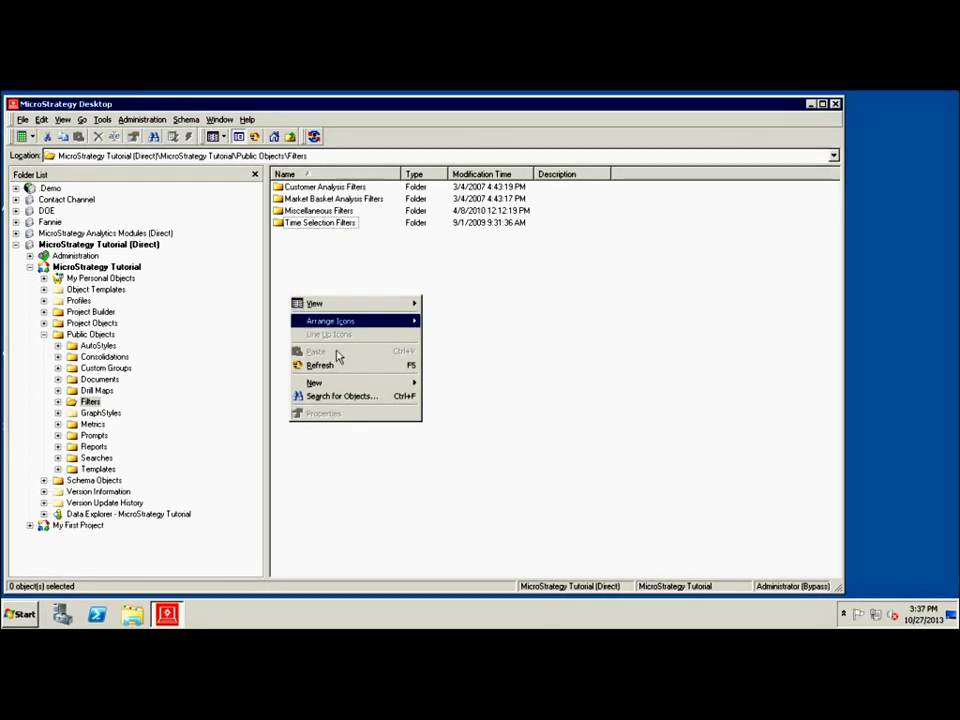
{"action": "mouse_move", "coordinate": [363, 384]}
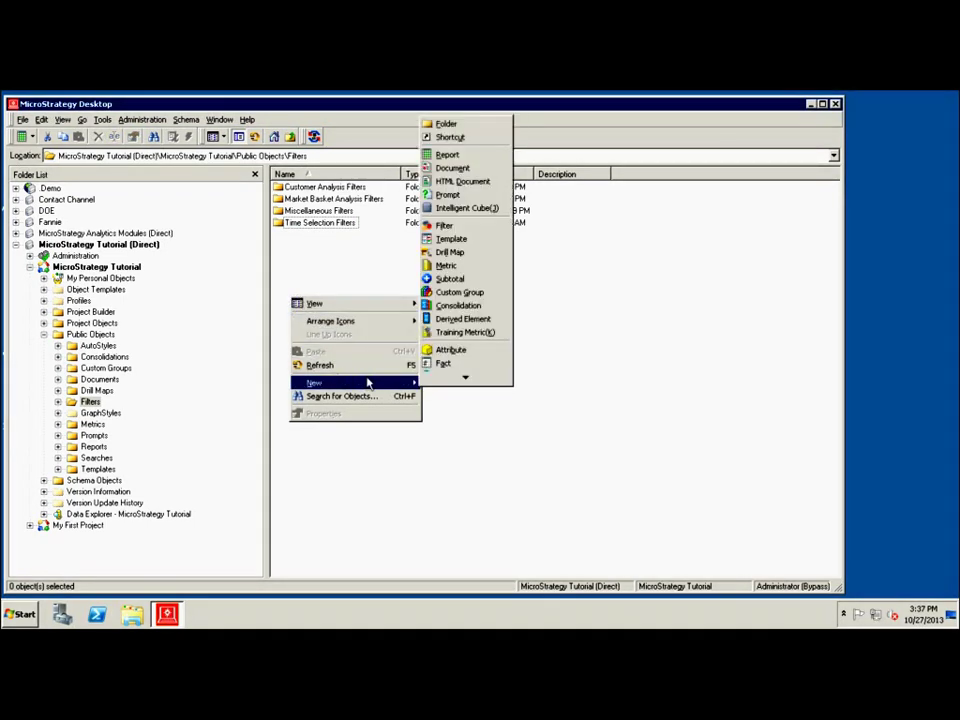
{"action": "scroll", "coordinate": [465, 377], "scroll_direction": "down", "scroll_amount": 2}
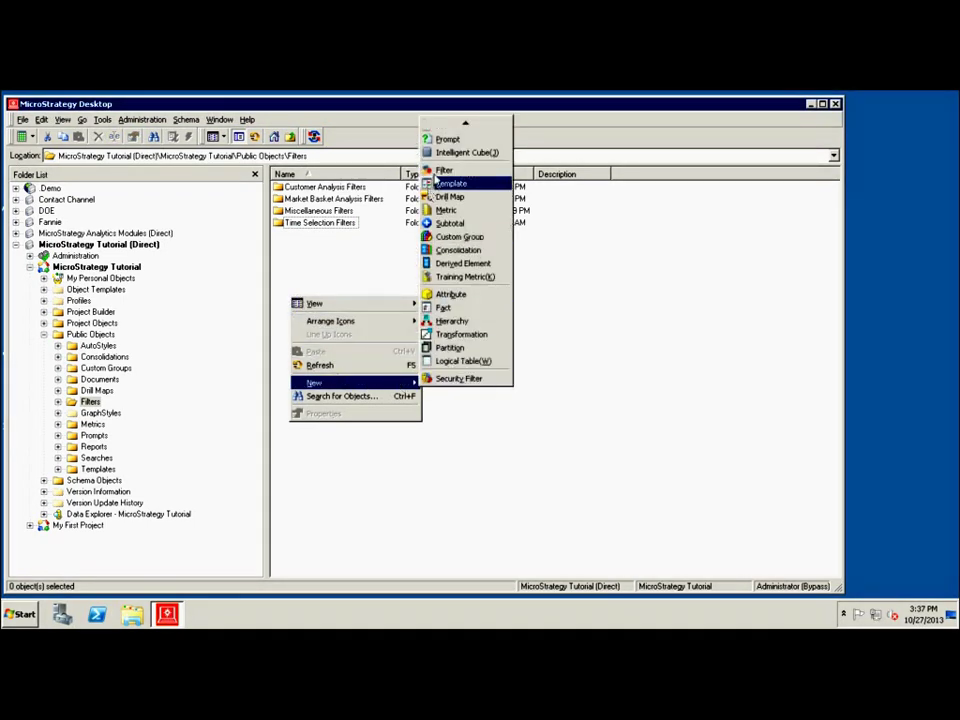
{"action": "left_click", "coordinate": [441, 171]}
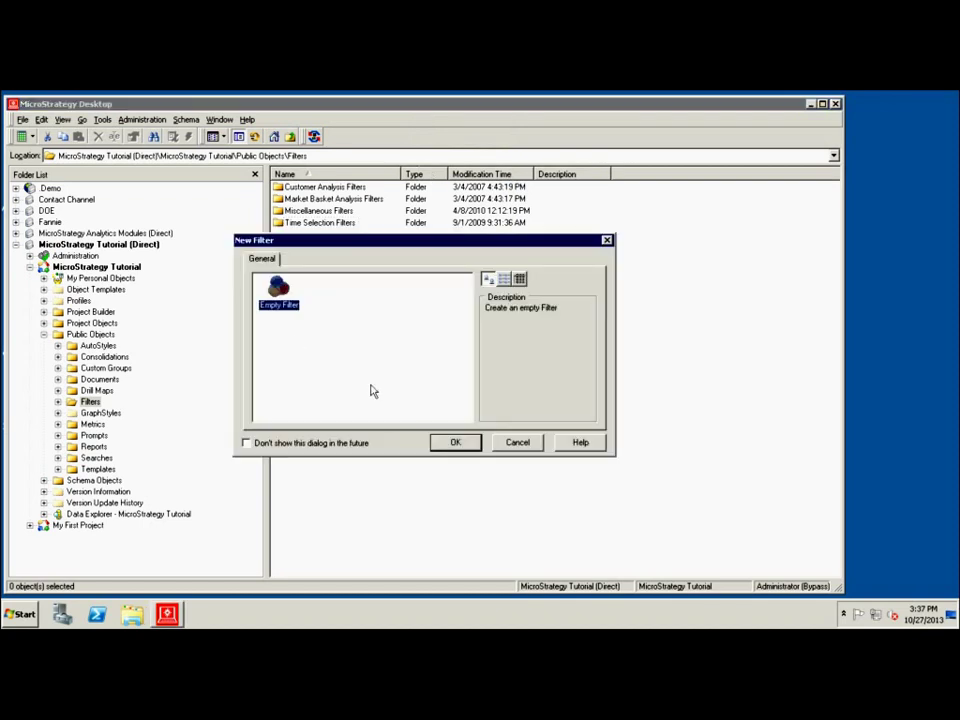
Start from an empty filter and add an attribute qualification on Time > Year
{"action": "left_click", "coordinate": [455, 443]}
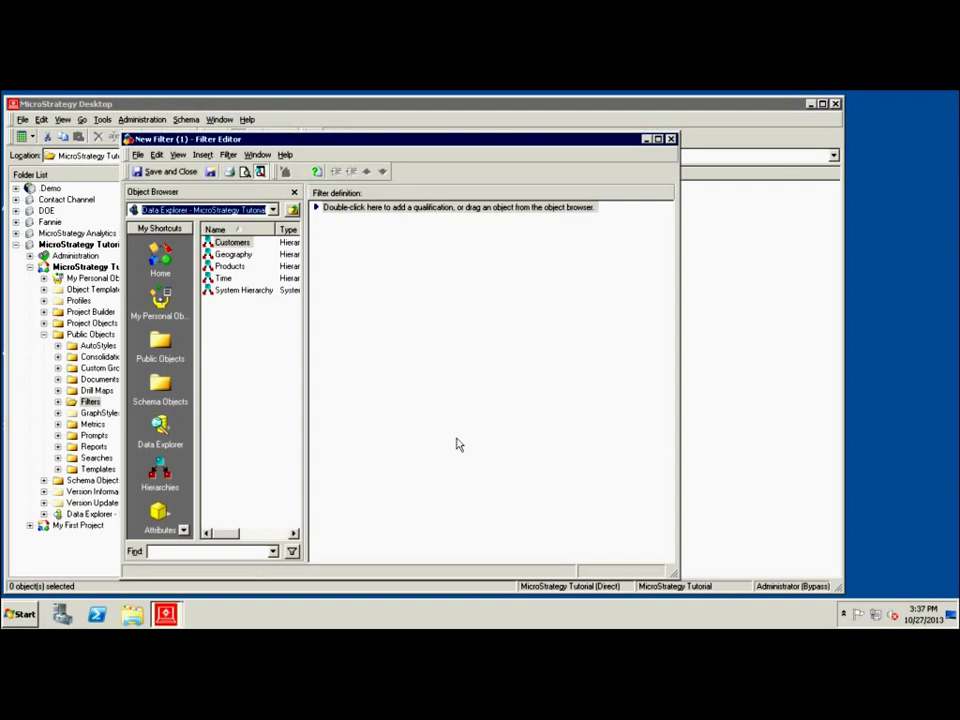
{"action": "left_click", "coordinate": [348, 209]}
{"action": "double_click", "coordinate": [348, 210]}
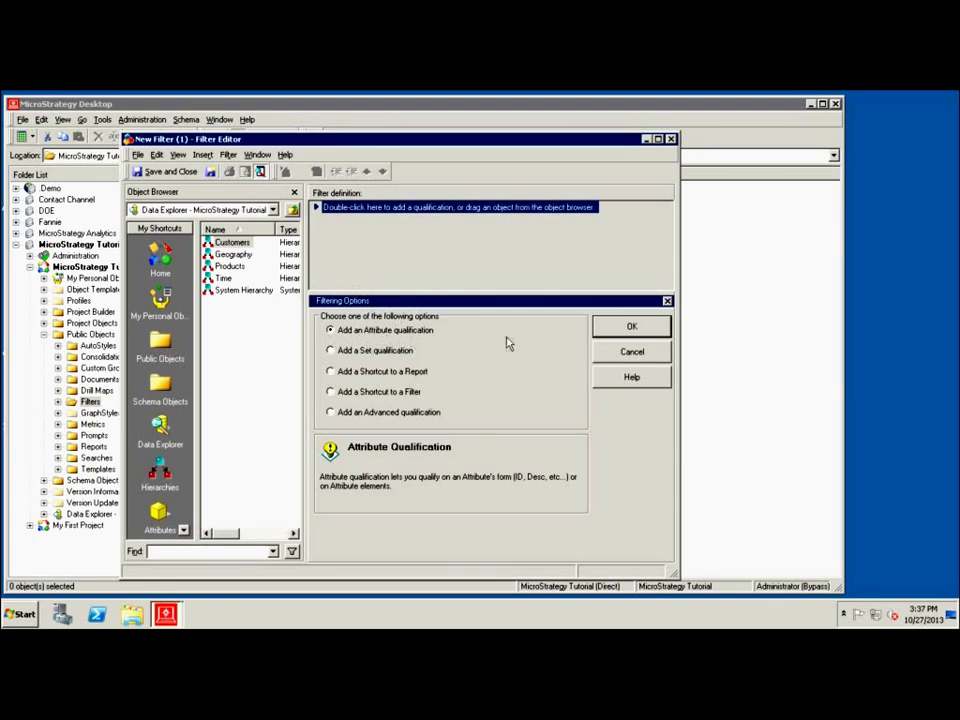
{"action": "left_click", "coordinate": [606, 327]}
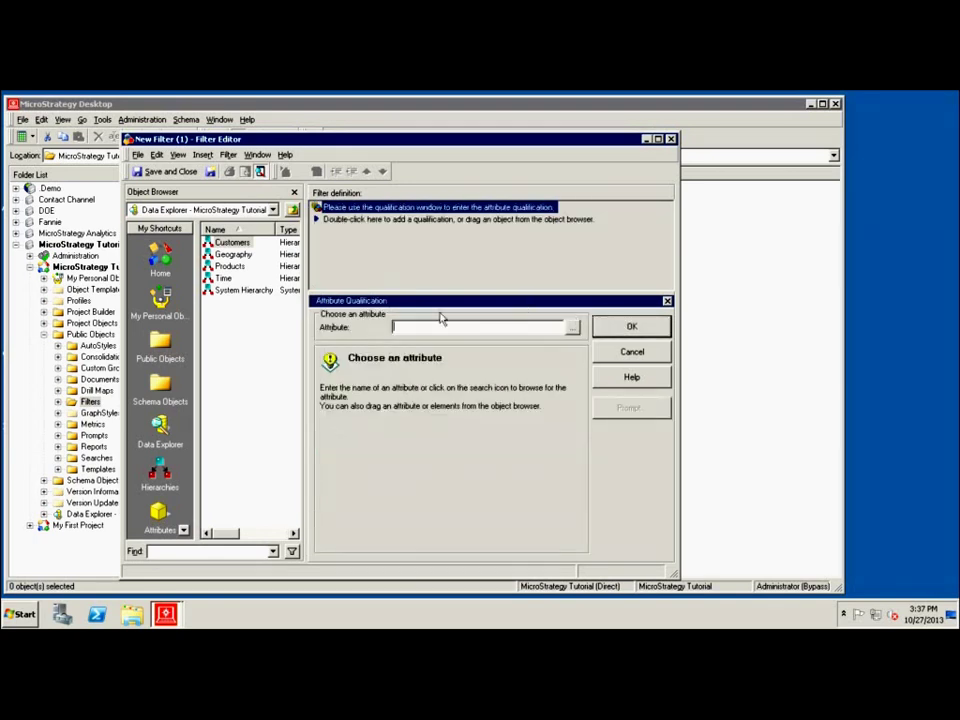
{"action": "left_click", "coordinate": [571, 327]}
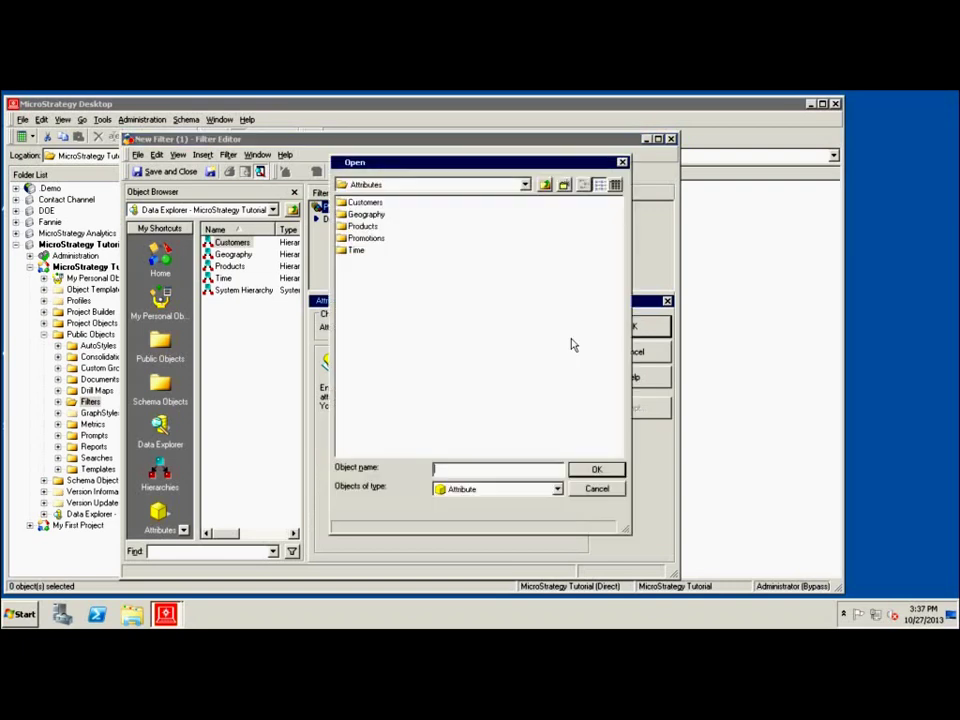
{"action": "double_click", "coordinate": [346, 251]}
{"action": "double_click", "coordinate": [346, 251]}
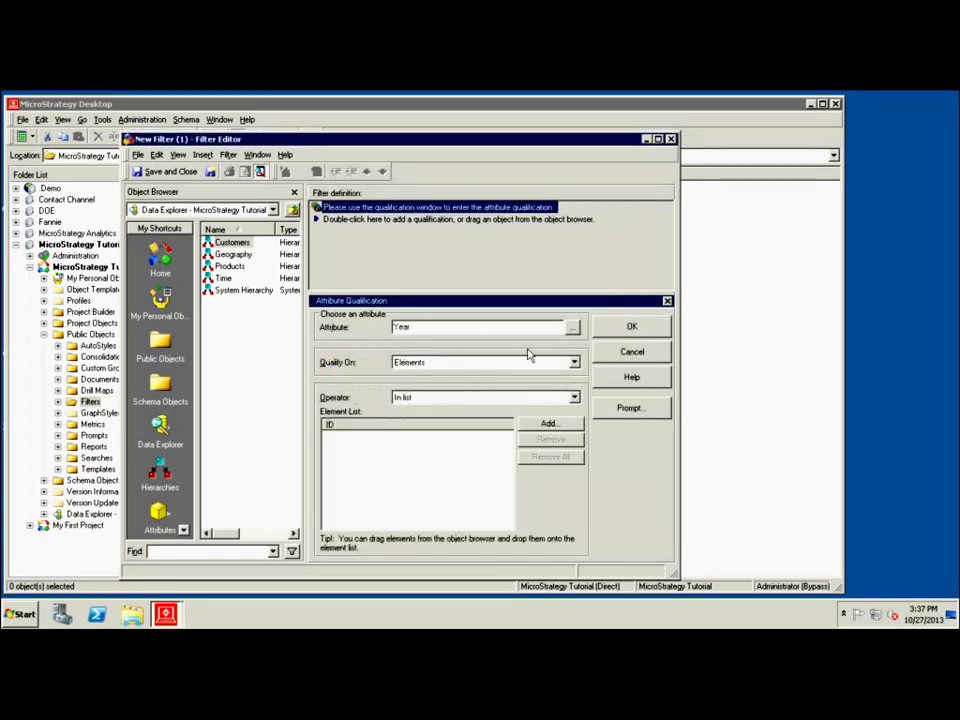
{"action": "left_click", "coordinate": [572, 327]}
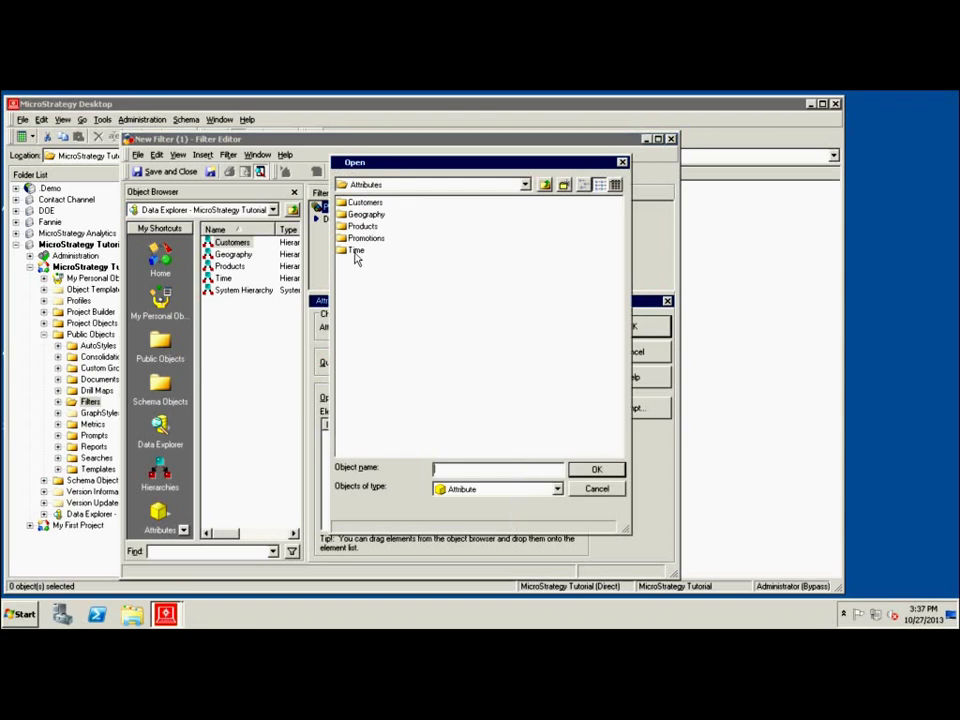
{"action": "double_click", "coordinate": [355, 252]}
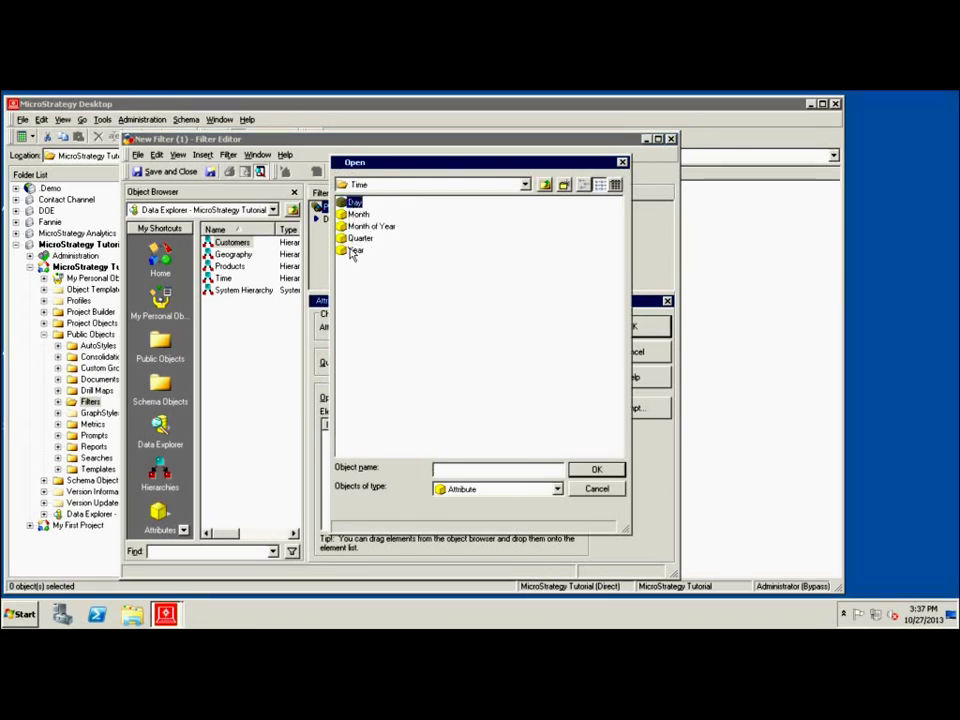
{"action": "left_click", "coordinate": [355, 251]}
{"action": "left_click", "coordinate": [594, 469]}
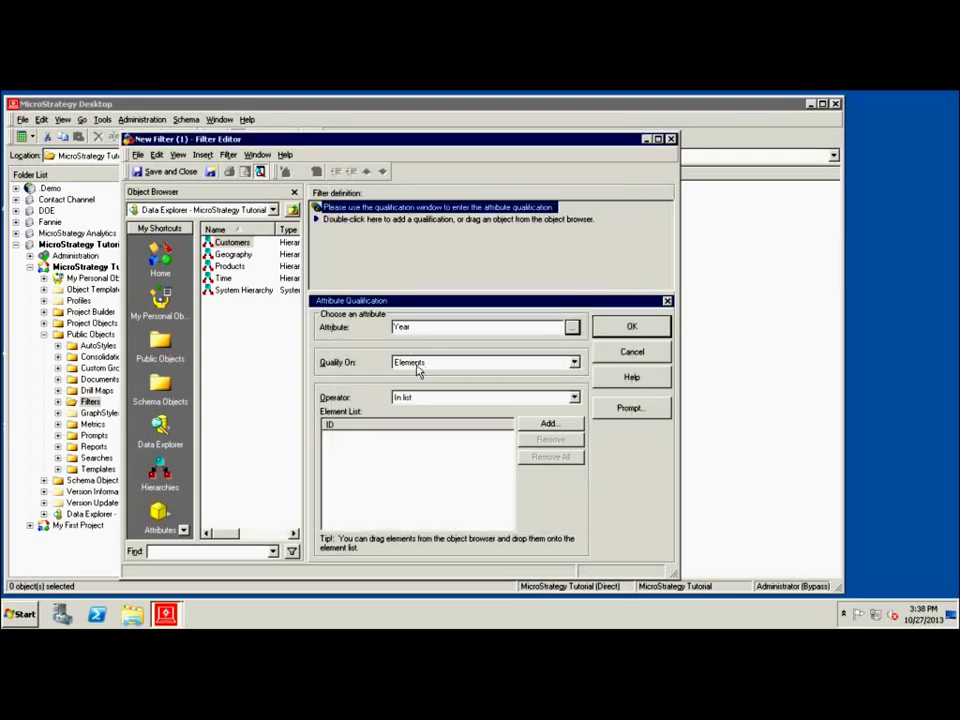
Select 2008 as the only Year element and apply the qualification
{"action": "left_click", "coordinate": [548, 424]}
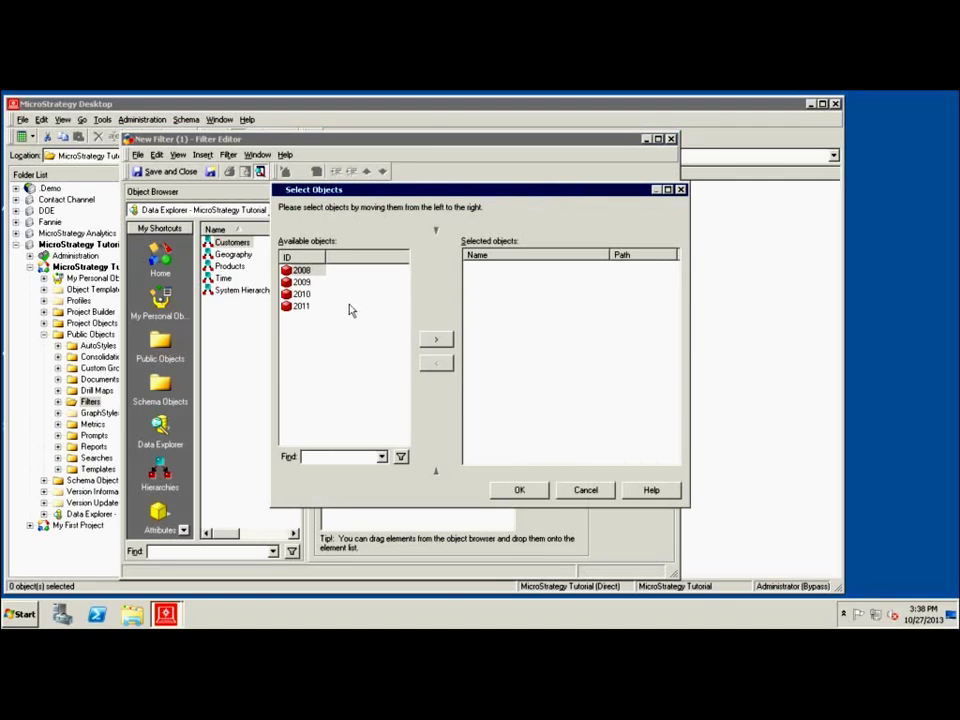
{"action": "left_click", "coordinate": [301, 270]}
{"action": "left_click", "coordinate": [436, 339]}
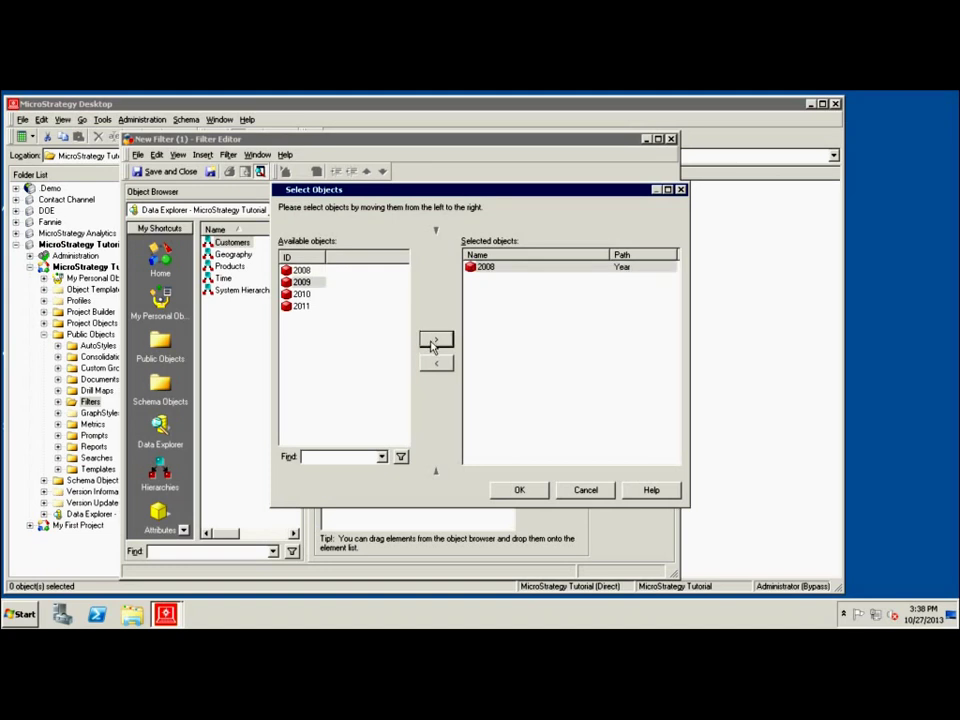
{"action": "left_click", "coordinate": [519, 490]}
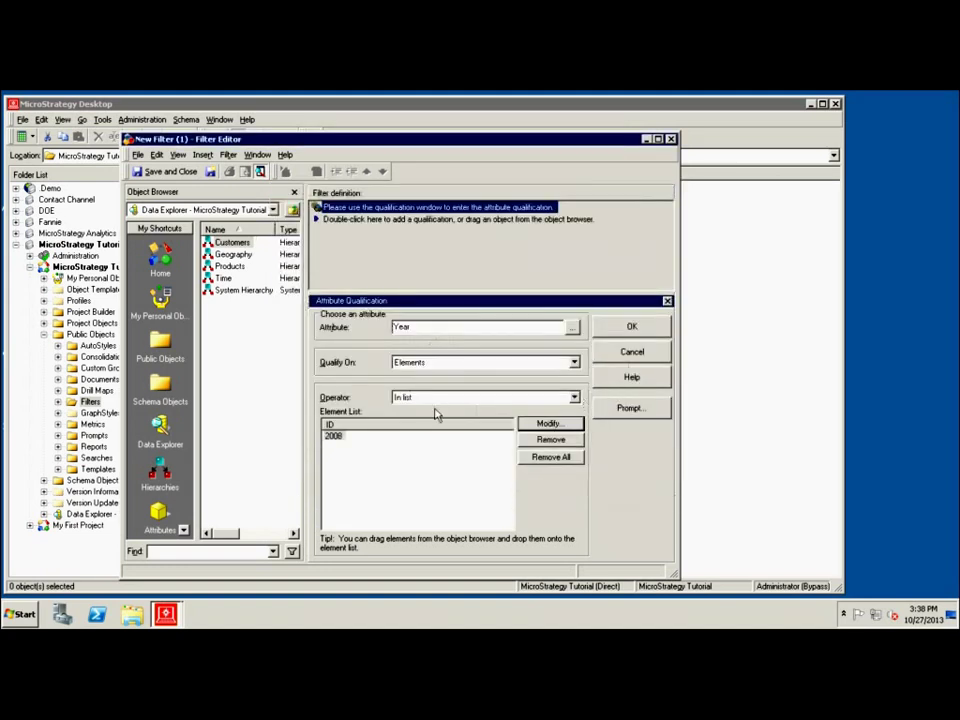
{"action": "left_click", "coordinate": [630, 330]}
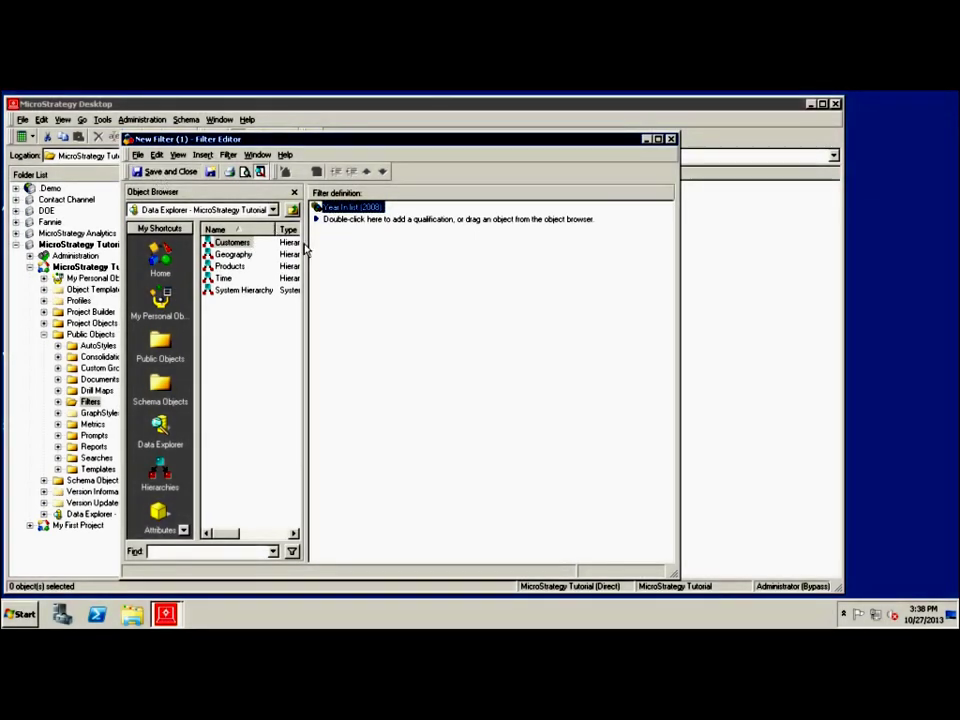
Save and close the filter under the name 'Year = 2008'
{"action": "left_click", "coordinate": [172, 172]}
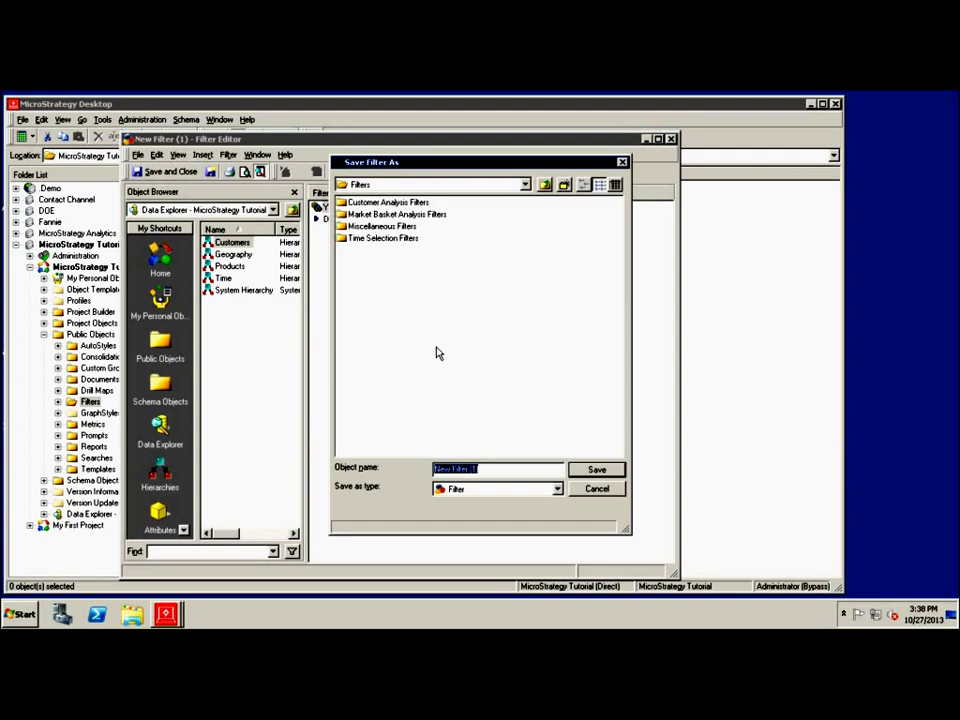
{"action": "type", "text": "Year = 2008"}
{"action": "left_click", "coordinate": [597, 468]}
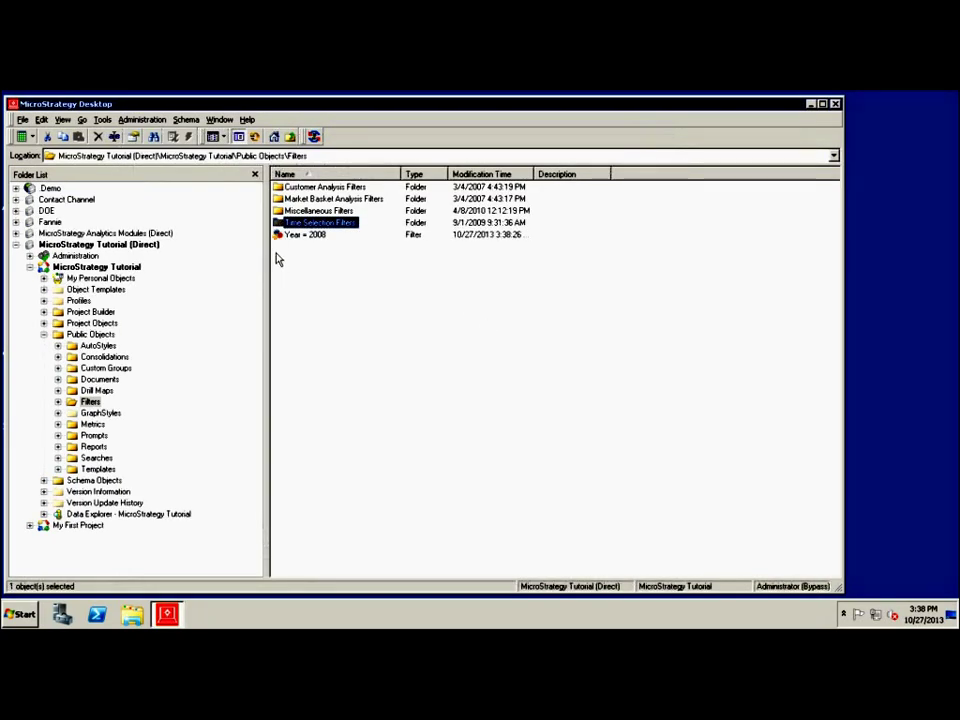
Start another new empty filter from the Filters folder's shortcut menu
{"action": "left_click", "coordinate": [276, 252]}
{"action": "right_click", "coordinate": [276, 250]}
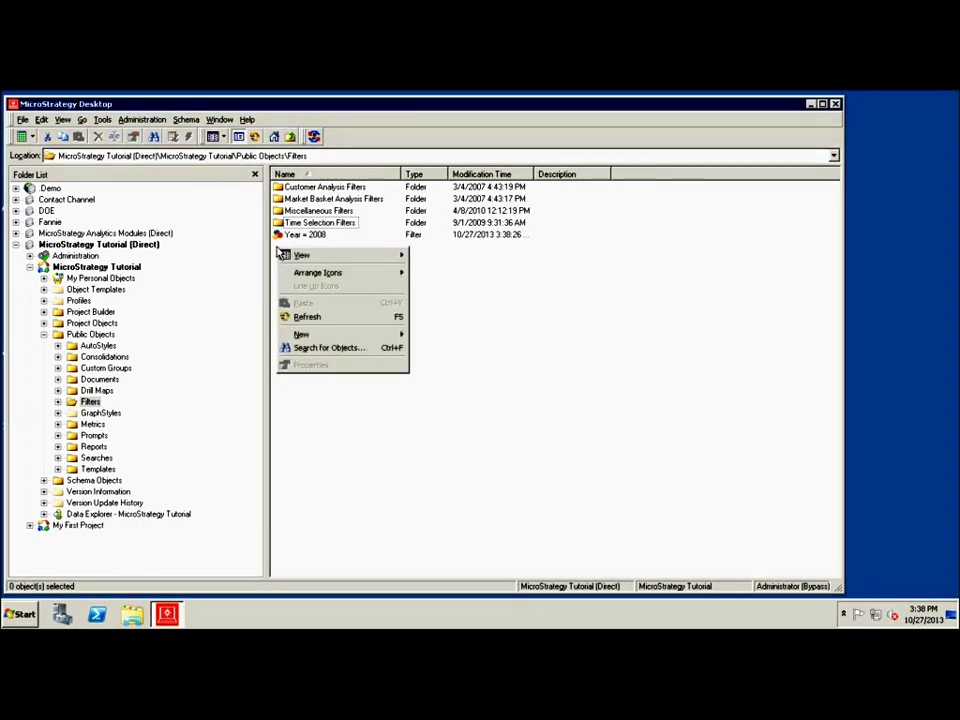
{"action": "mouse_move", "coordinate": [365, 334]}
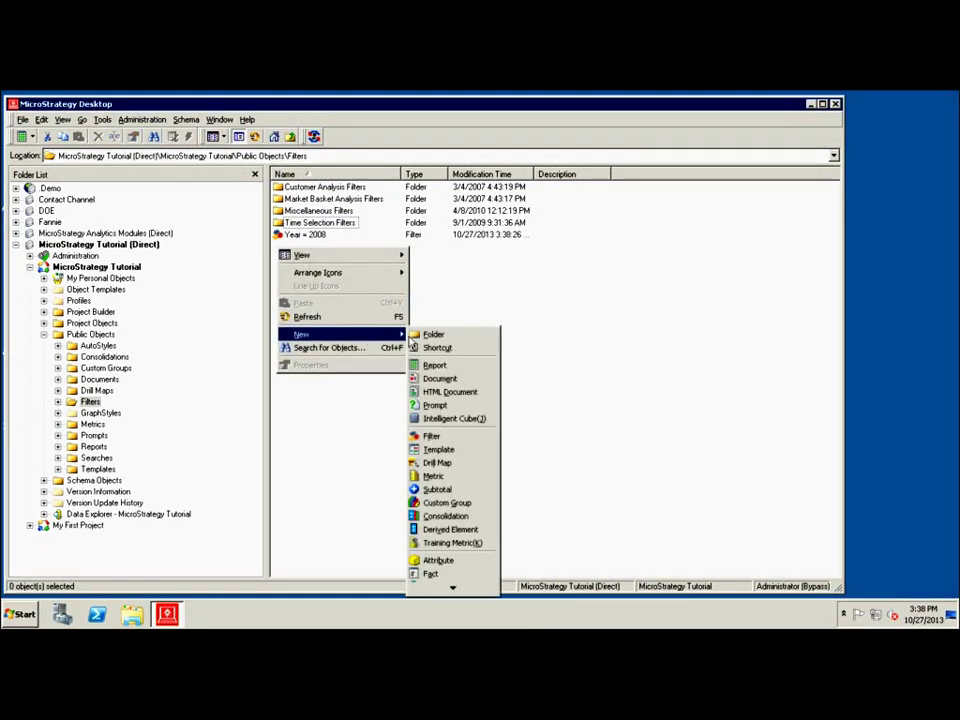
{"action": "left_click", "coordinate": [432, 437]}
{"action": "left_click", "coordinate": [443, 443]}
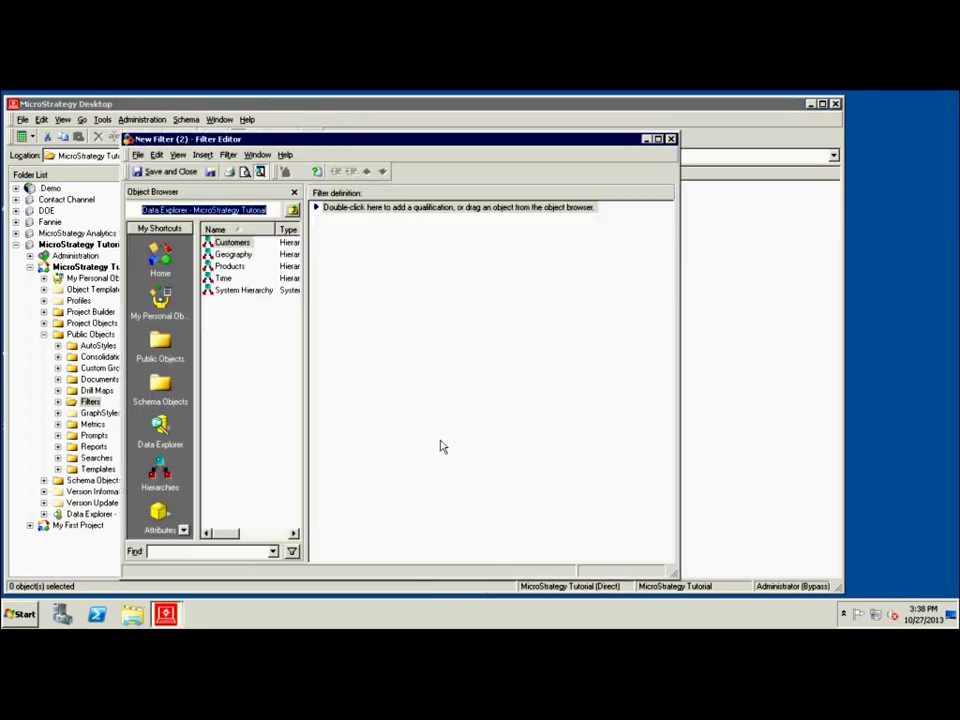
Add an attribute qualification on the Time > Month attribute
{"action": "double_click", "coordinate": [356, 210]}
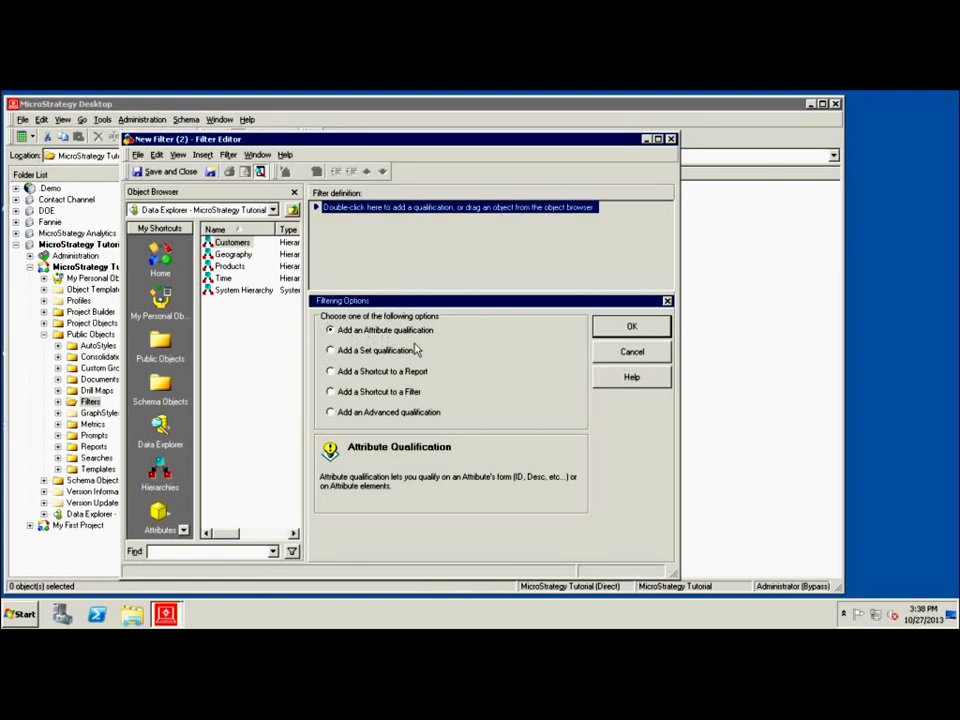
{"action": "left_click", "coordinate": [599, 327]}
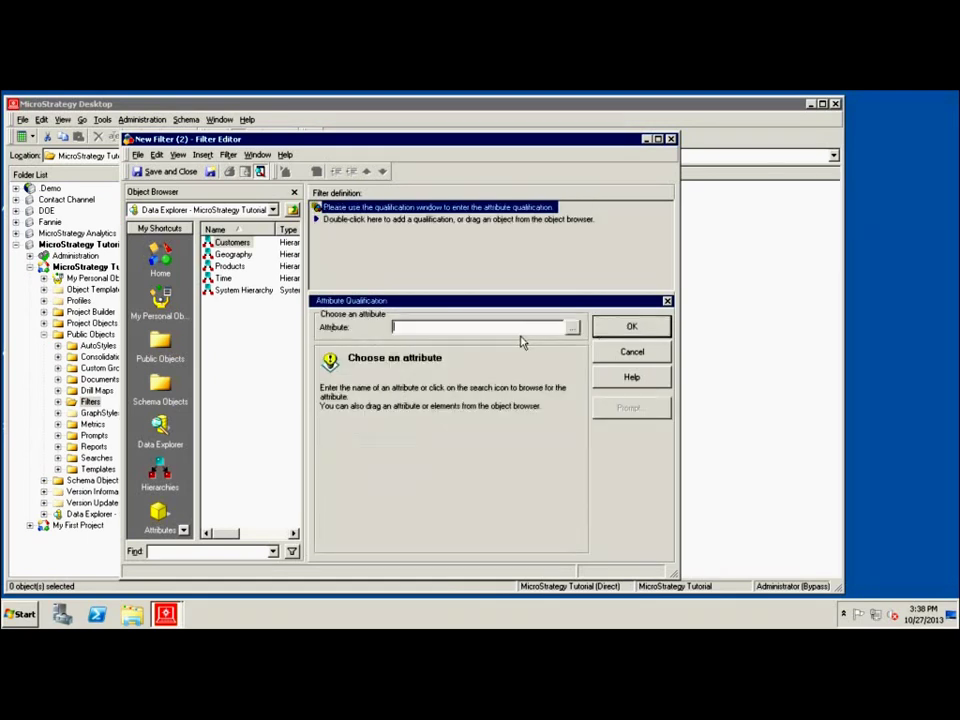
{"action": "left_click", "coordinate": [571, 327]}
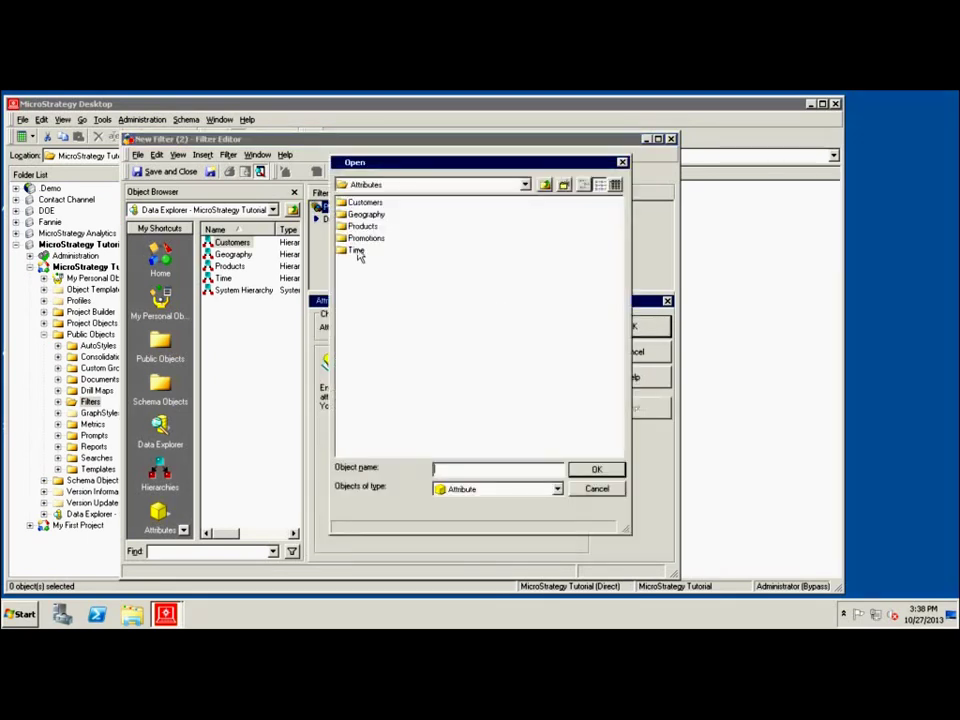
{"action": "double_click", "coordinate": [356, 251]}
{"action": "left_click", "coordinate": [358, 214]}
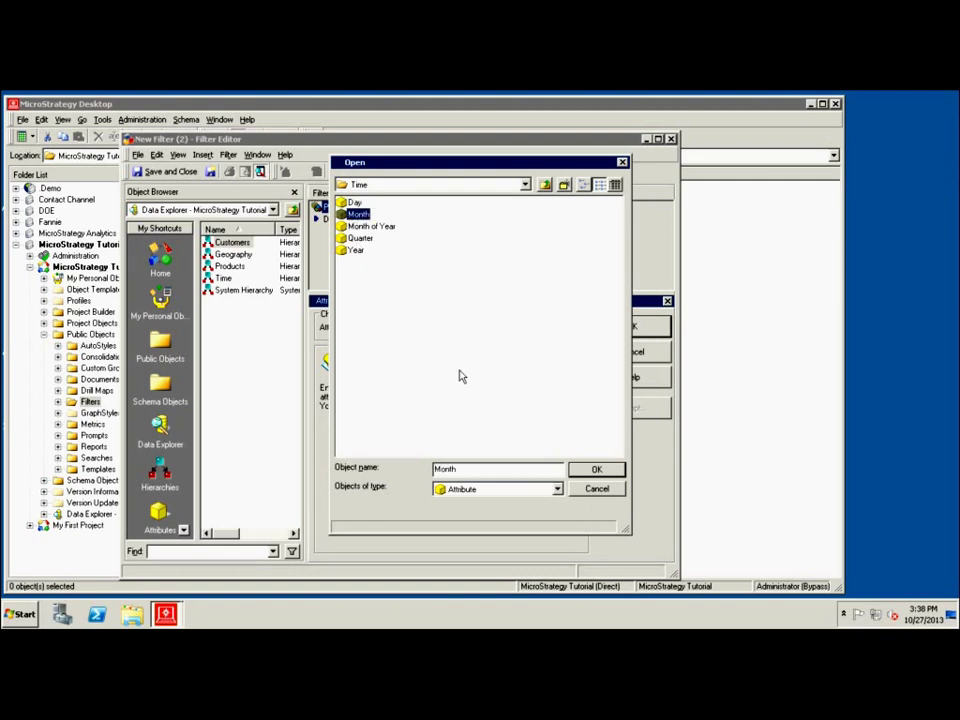
{"action": "left_click", "coordinate": [593, 470]}
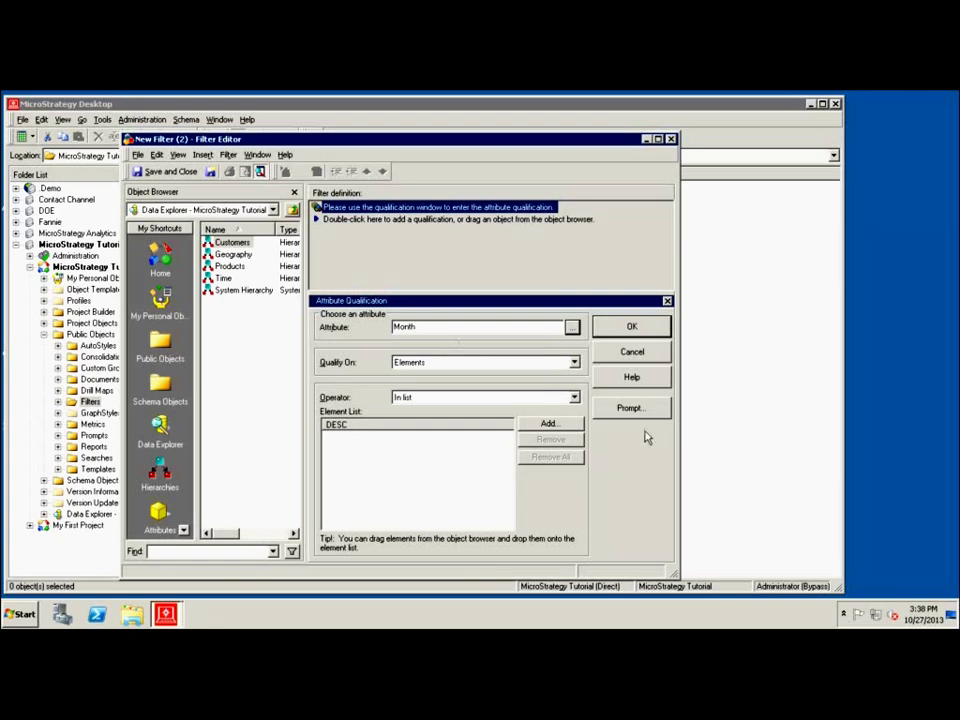
Turn the Month qualification into a prompt whose instructions ask for one month
{"action": "left_click", "coordinate": [631, 409]}
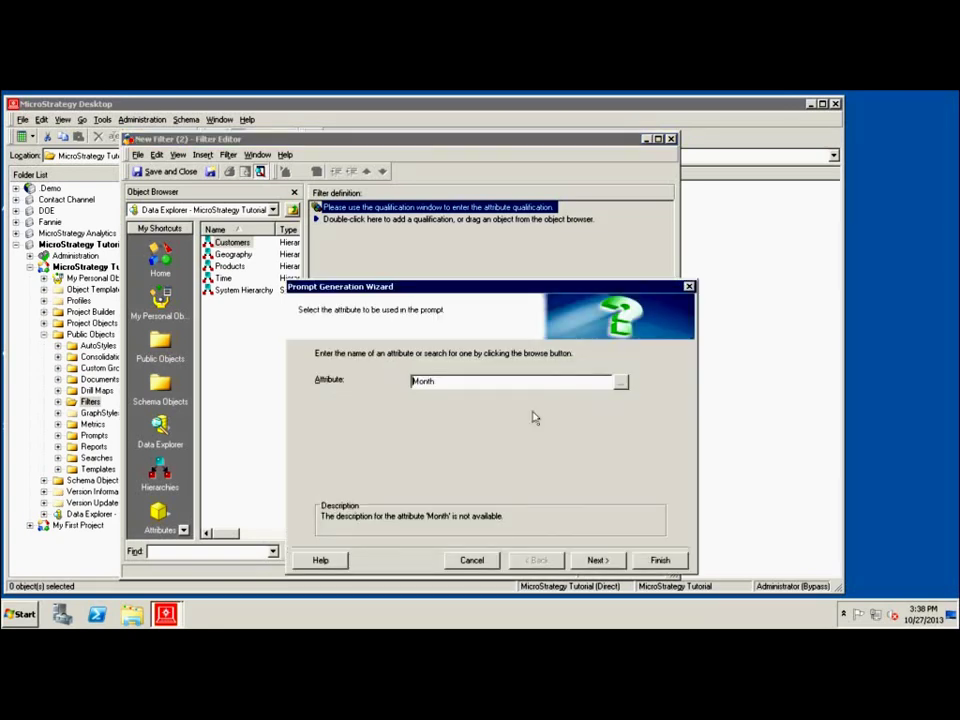
{"action": "left_click", "coordinate": [597, 560]}
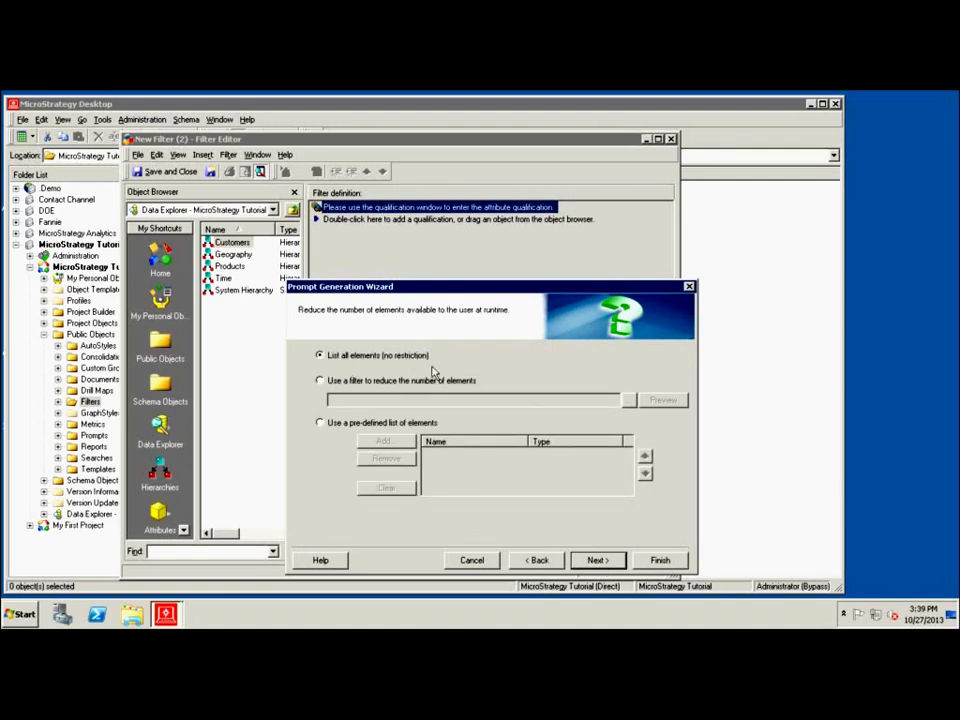
{"action": "left_click", "coordinate": [597, 561]}
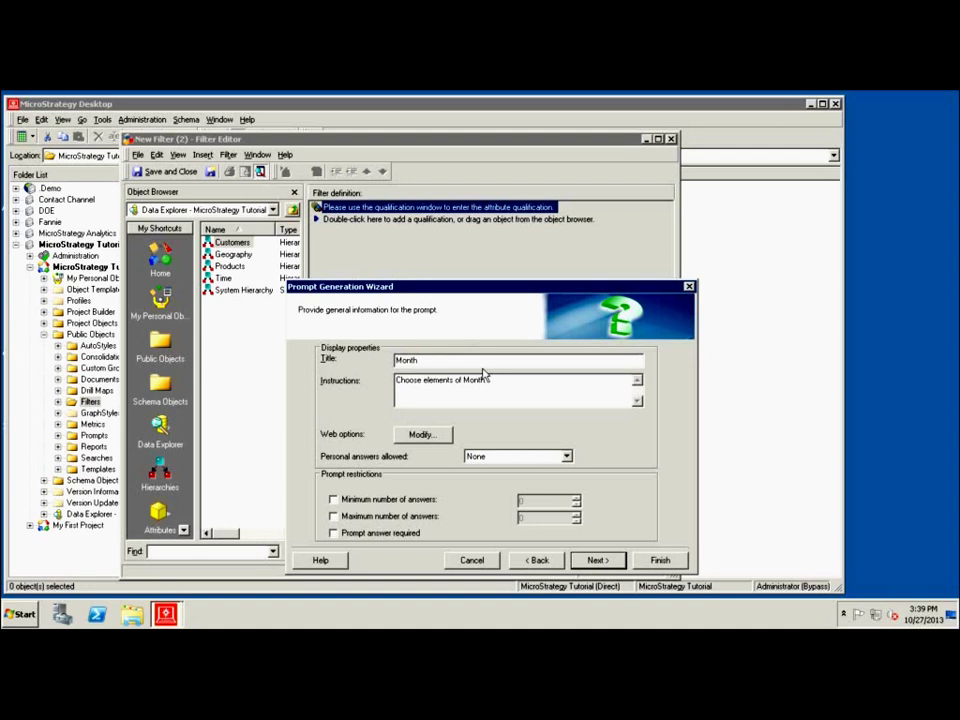
{"action": "left_click_drag", "start_coordinate": [458, 380], "coordinate": [429, 381]}
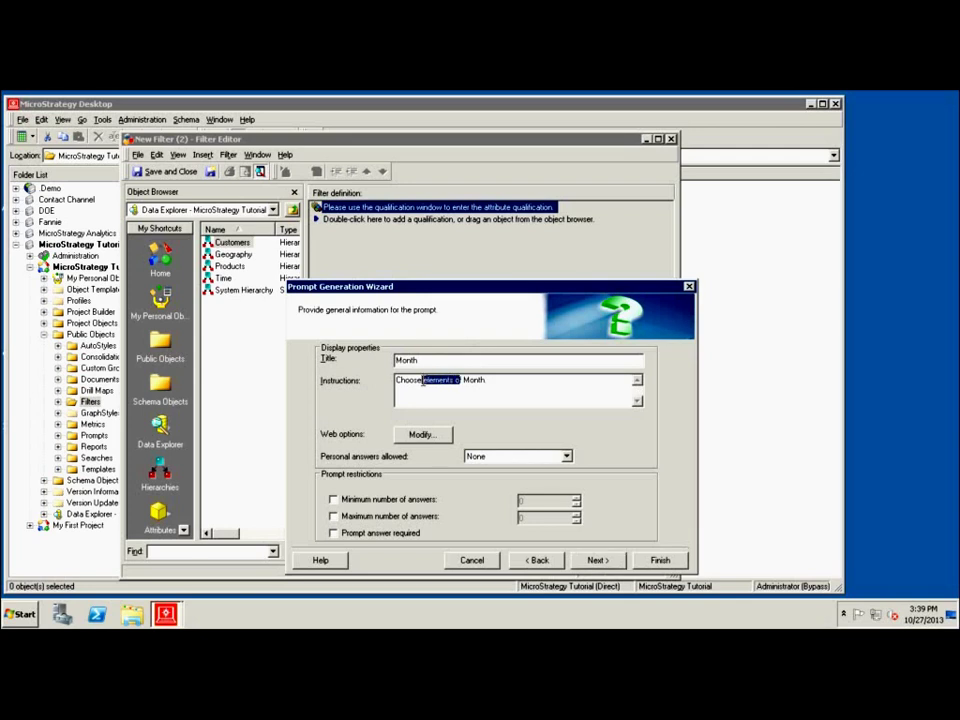
{"action": "key", "text": "BackSpace"}
{"action": "type", "text": "on"}
{"action": "key", "text": "BackSpace"}
{"action": "key", "text": "BackSpace"}
{"action": "type", "text": "one"}
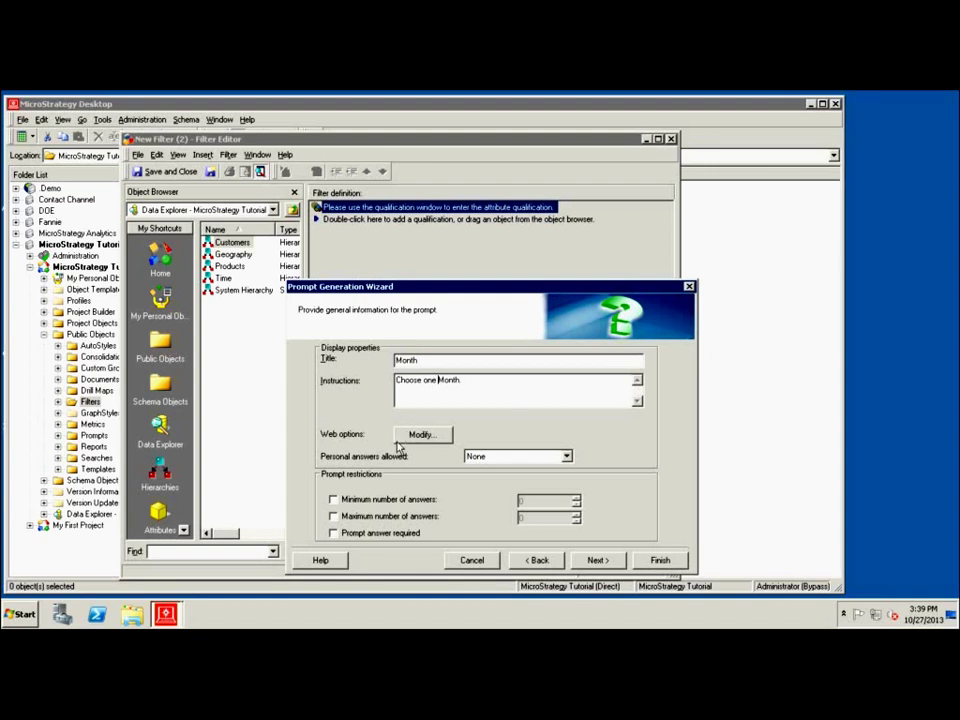
Limit the prompt to one required answer and finish the wizard
{"action": "left_click", "coordinate": [336, 518]}
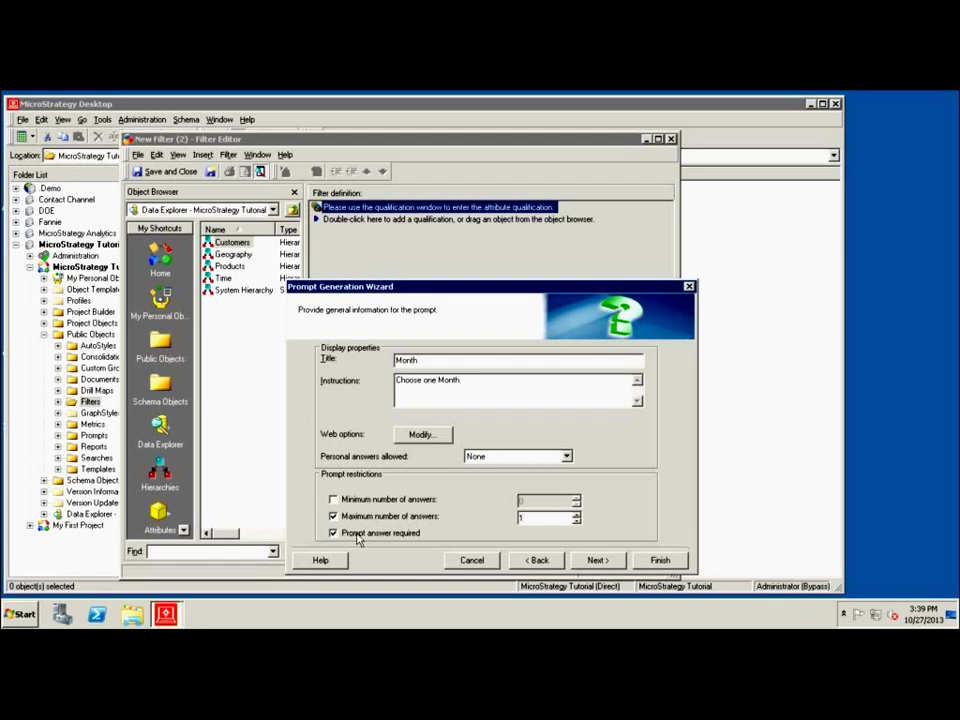
{"action": "left_click", "coordinate": [598, 562]}
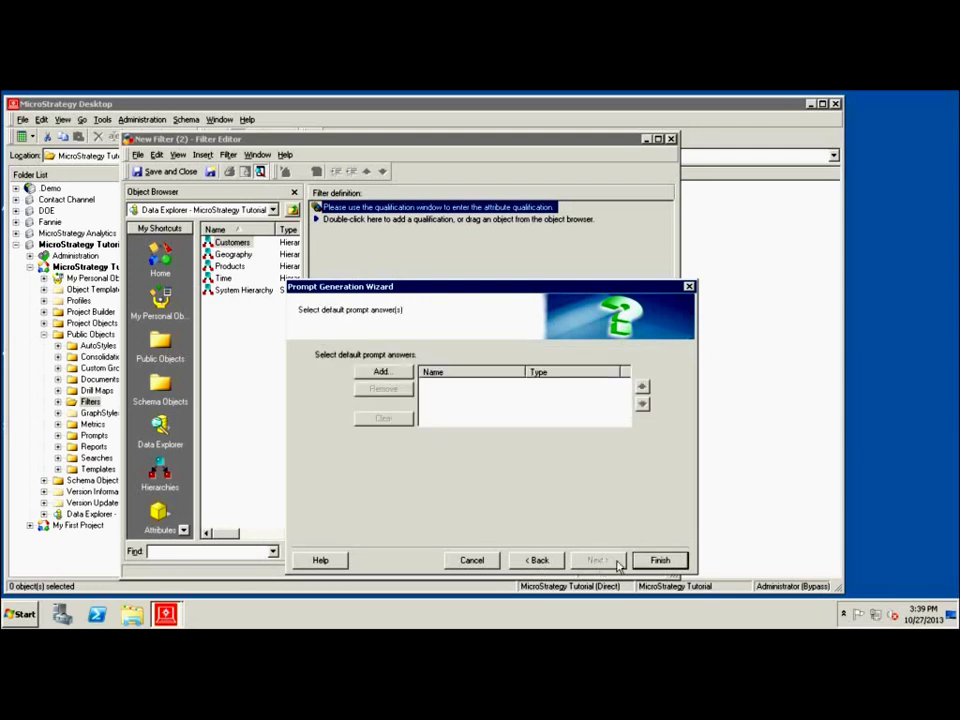
{"action": "left_click", "coordinate": [662, 561]}
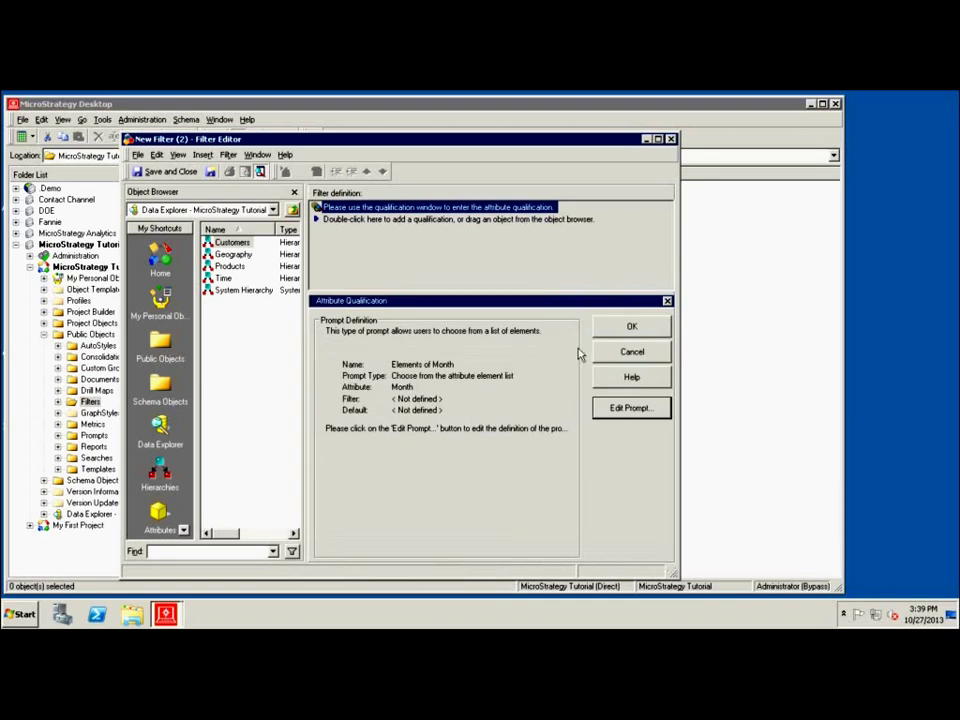
Confirm the month prompt qualification and save the filter as 'Month selection by user'
{"action": "left_click", "coordinate": [629, 326]}
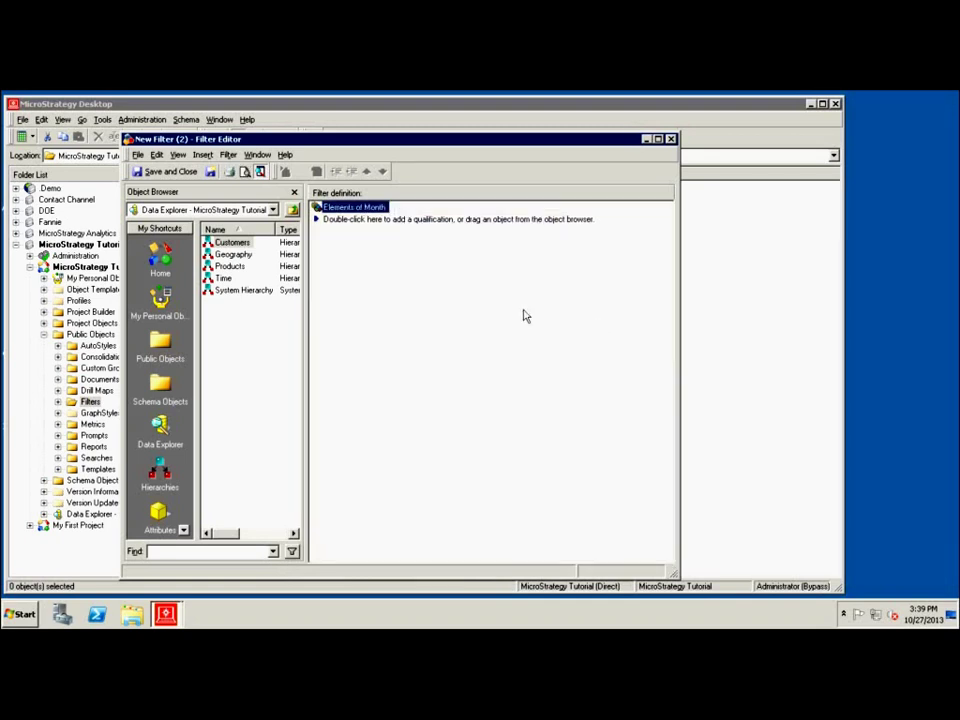
{"action": "left_click", "coordinate": [173, 174]}
{"action": "type", "text": "M"}
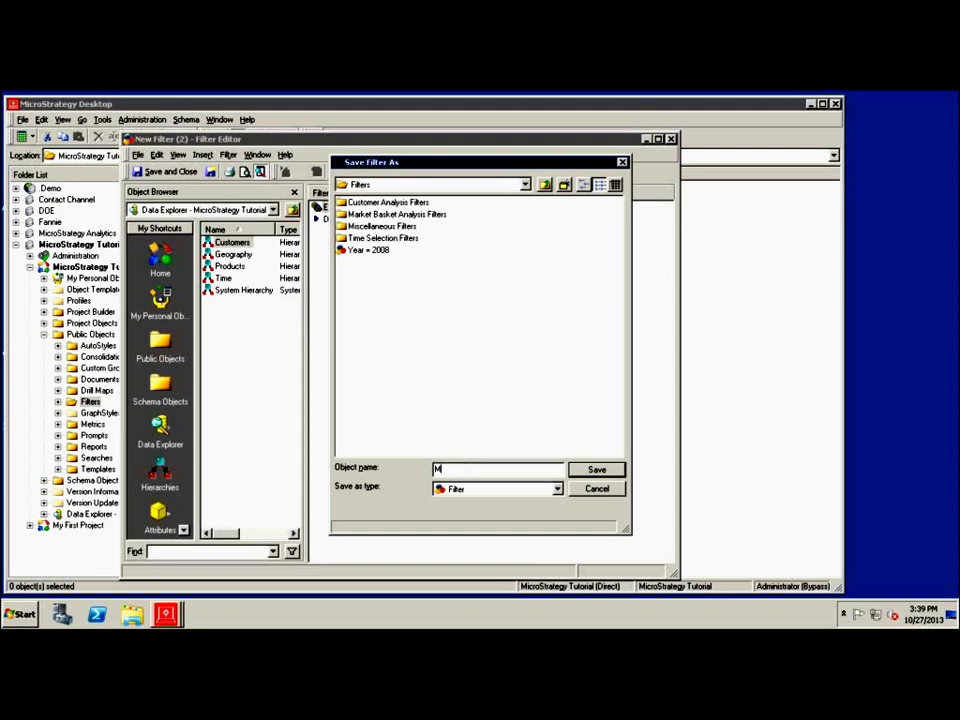
{"action": "type", "text": "onth is the u"}
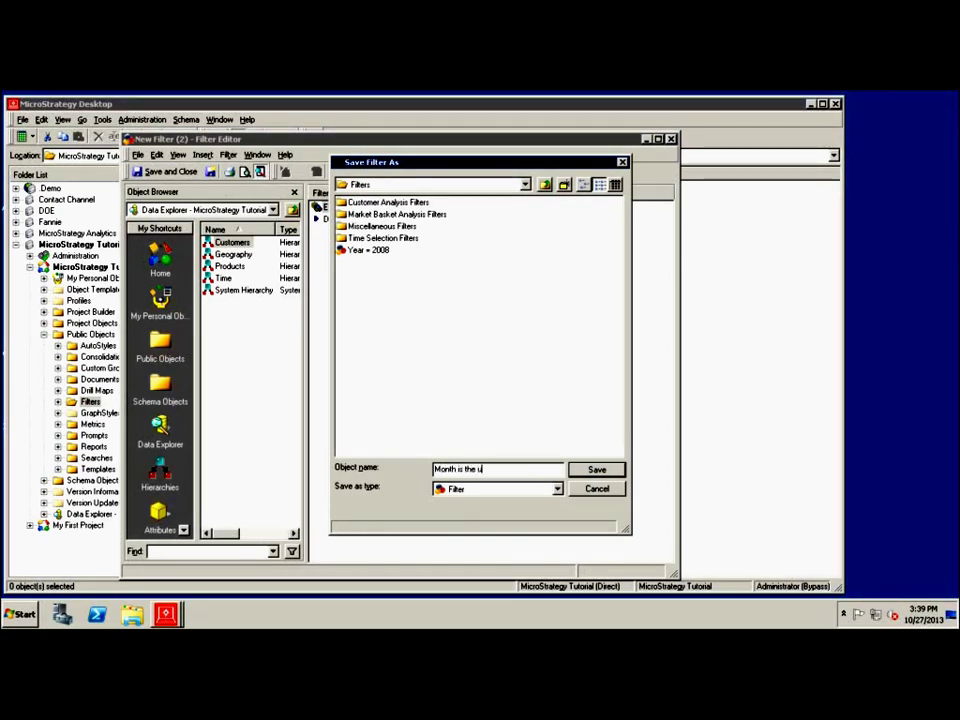
{"action": "type", "text": "sers choice"}
{"action": "left_click_drag", "start_coordinate": [489, 468], "coordinate": [466, 467]}
{"action": "key", "text": "BackSpace"}
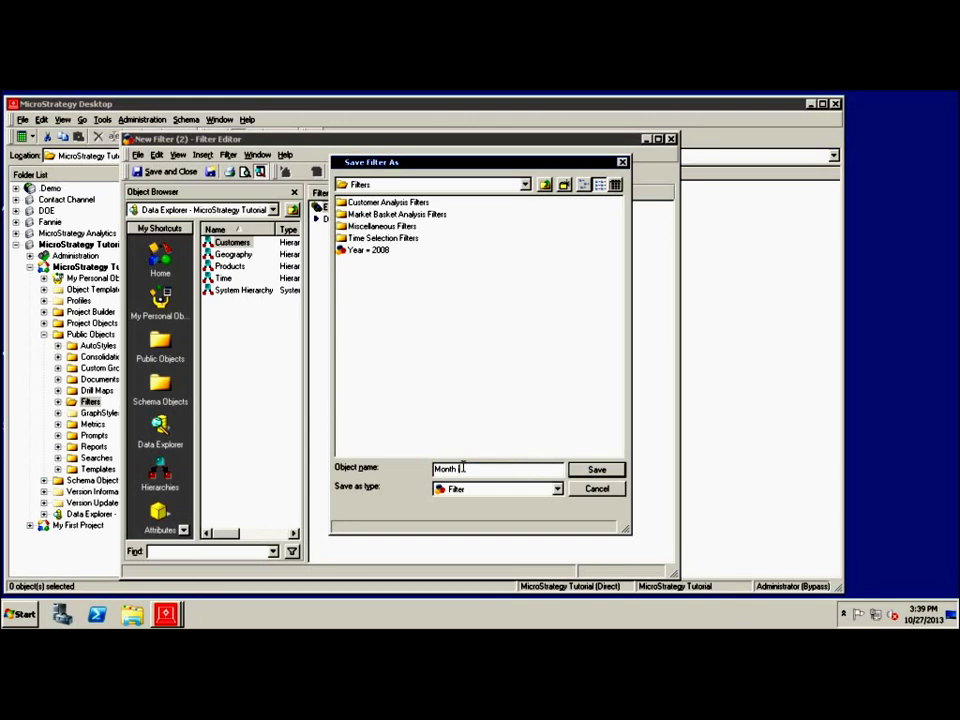
{"action": "type", "text": "selection by user"}
{"action": "left_click", "coordinate": [587, 470]}
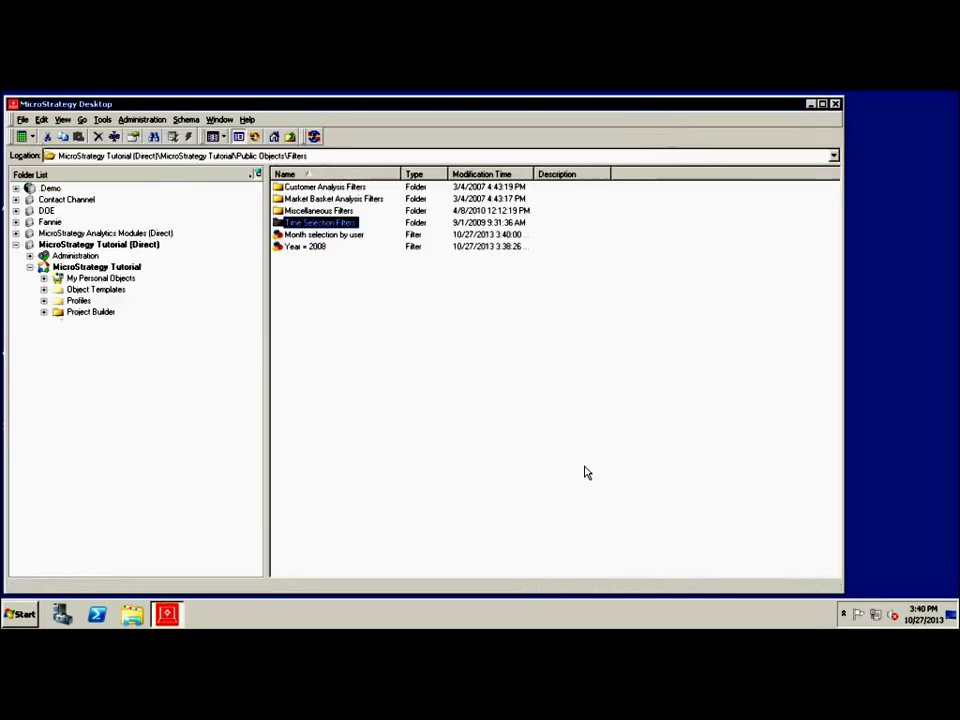
Create a new report from the Blank Report template
{"action": "right_click", "coordinate": [314, 267]}
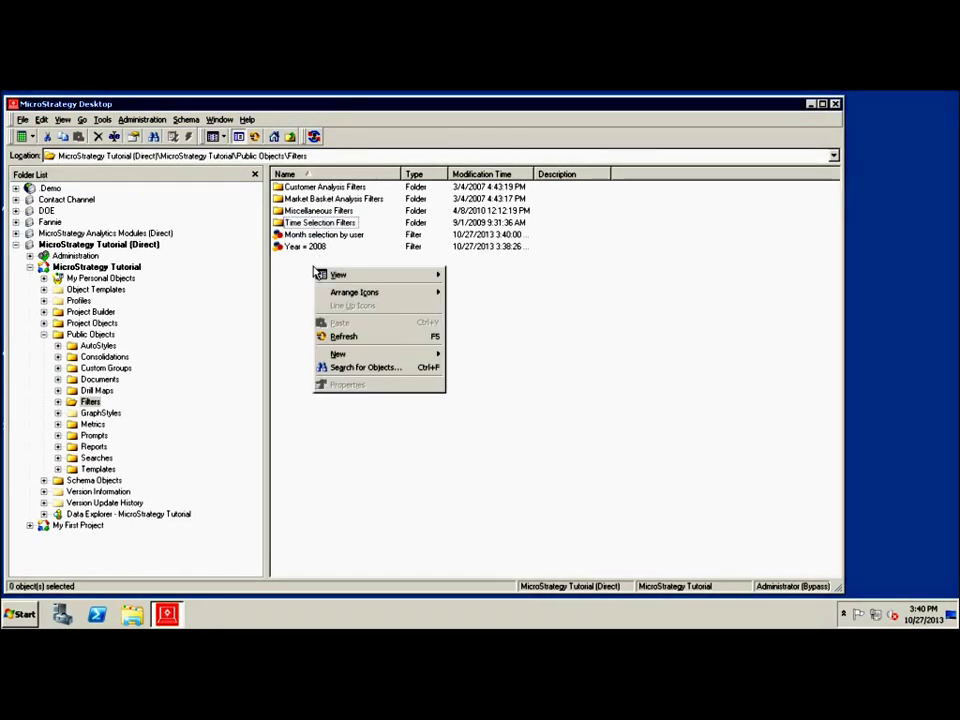
{"action": "mouse_move", "coordinate": [390, 355]}
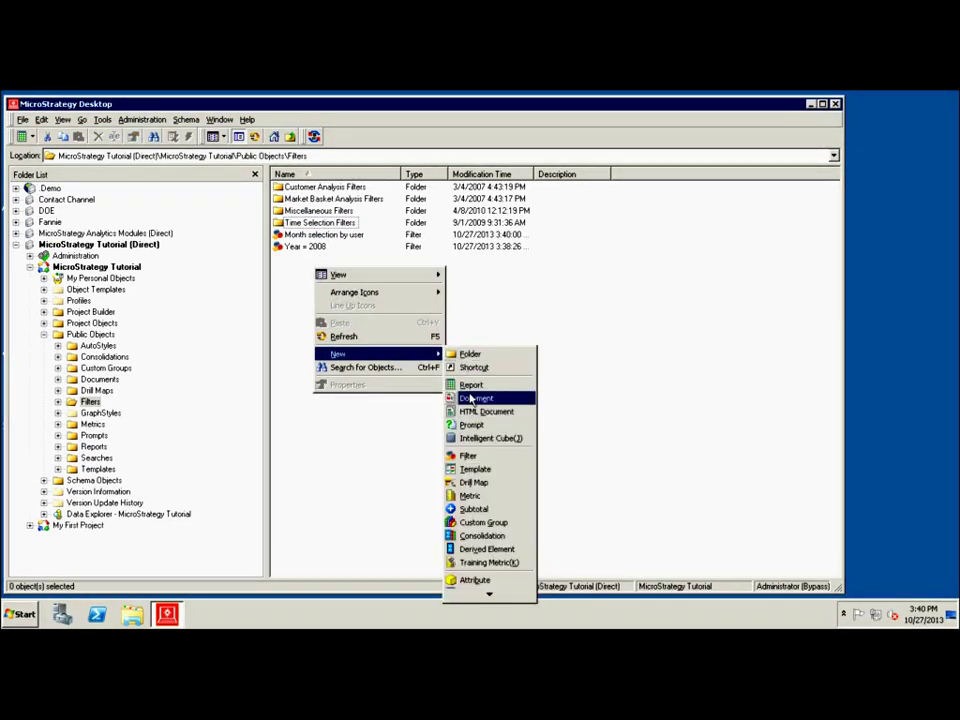
{"action": "left_click", "coordinate": [465, 385]}
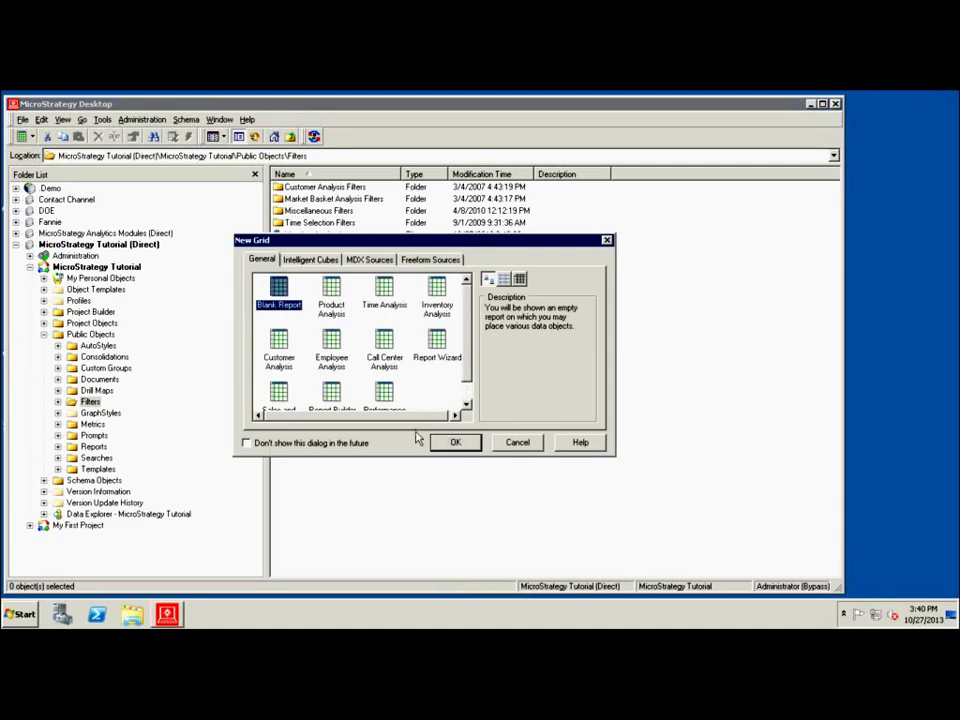
{"action": "left_click", "coordinate": [454, 442]}
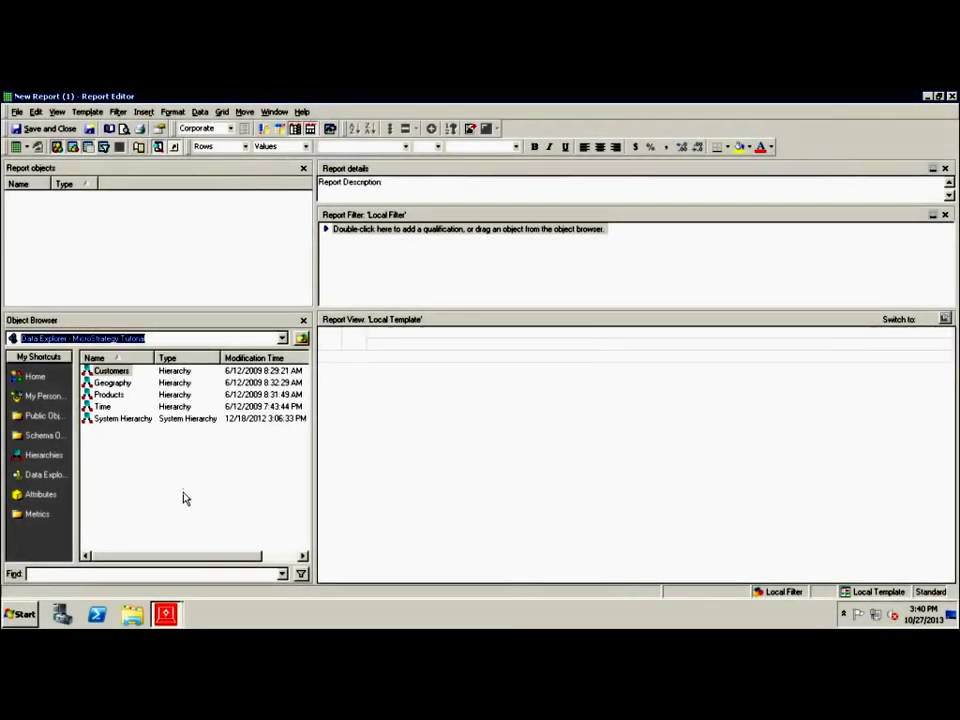
Add the Year = 2008 and Month selection by user filters to the report filter
{"action": "left_click", "coordinate": [24, 420]}
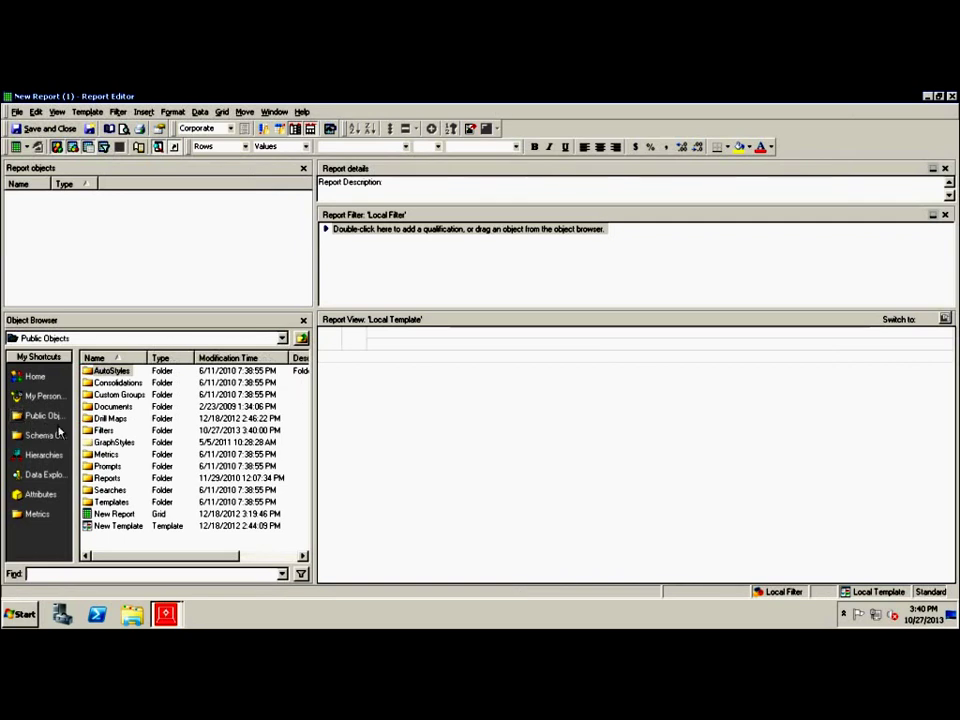
{"action": "double_click", "coordinate": [108, 430]}
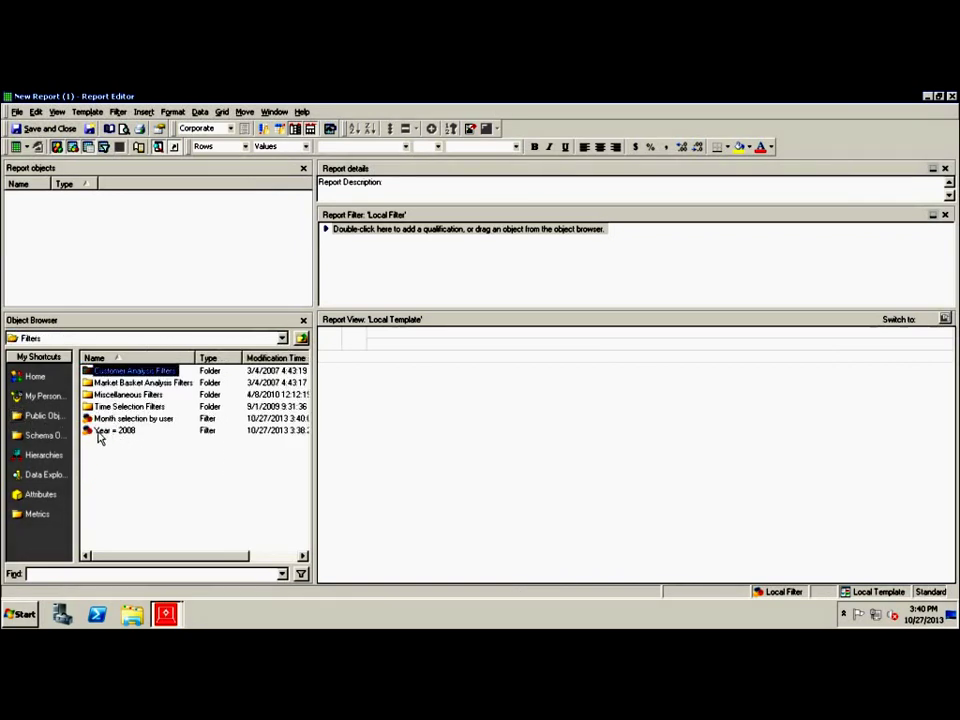
{"action": "right_click", "coordinate": [101, 432]}
{"action": "left_click", "coordinate": [127, 438]}
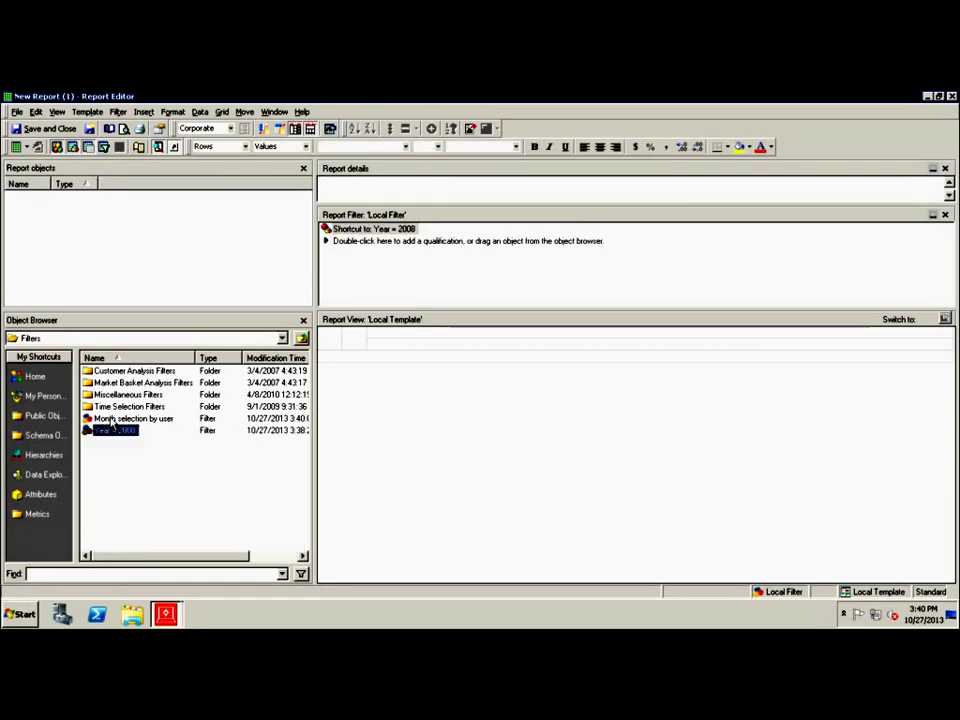
{"action": "right_click", "coordinate": [115, 419]}
{"action": "left_click", "coordinate": [134, 426]}
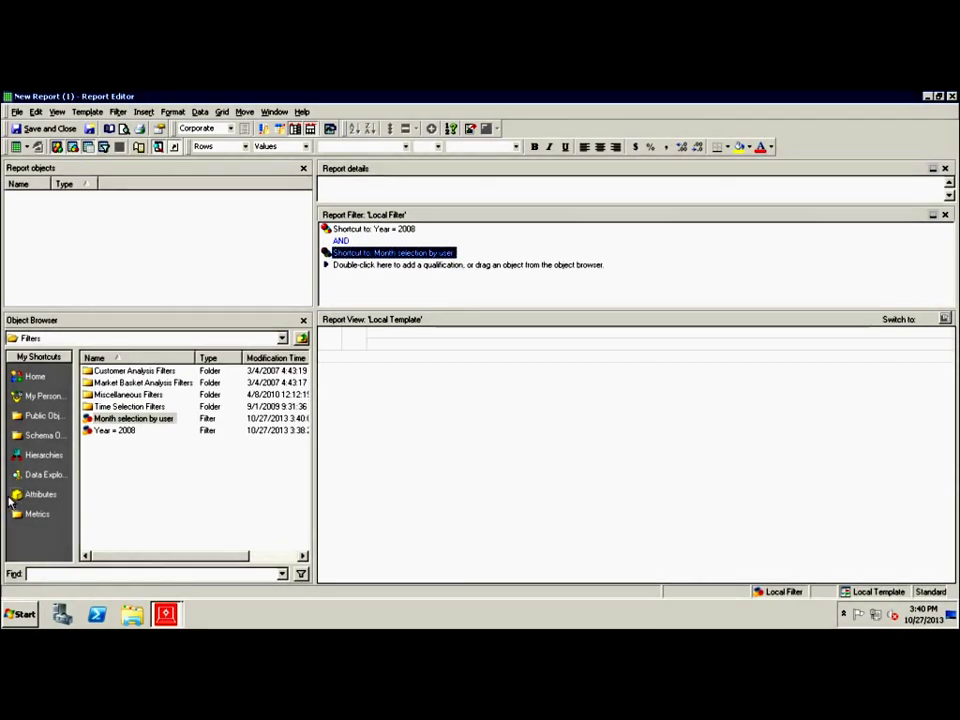
Place the Time > Day attribute on the report template
{"action": "left_click", "coordinate": [41, 494]}
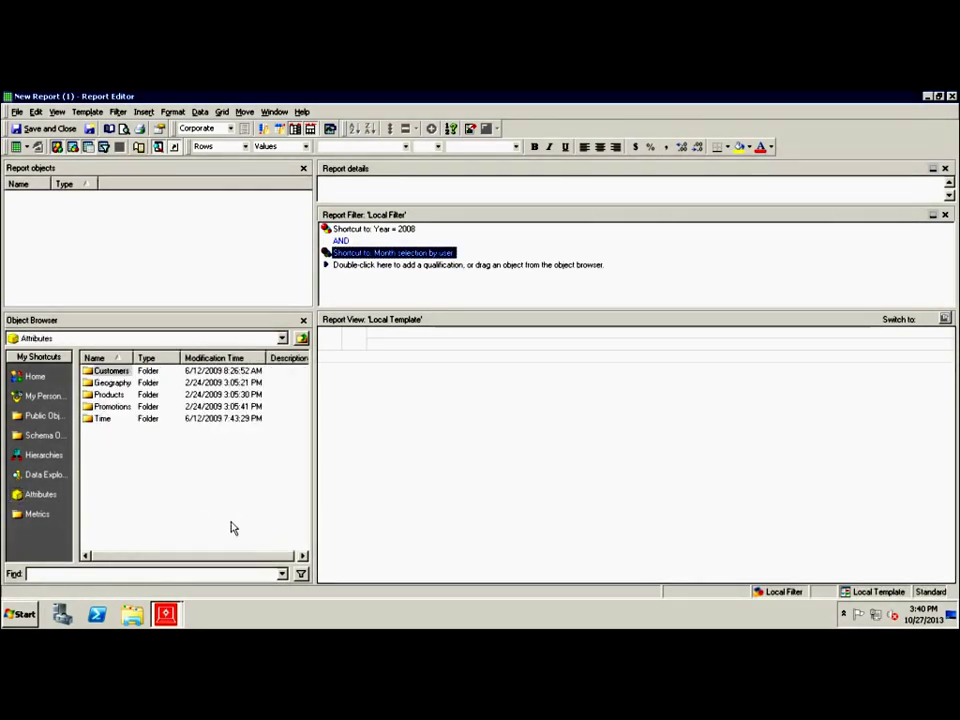
{"action": "double_click", "coordinate": [100, 418]}
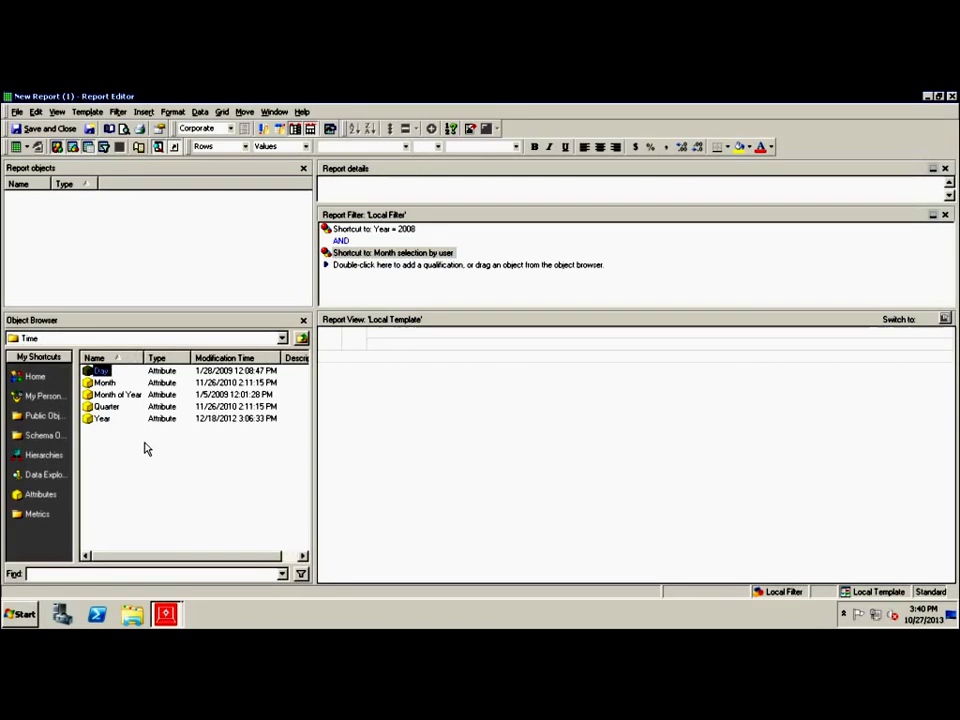
{"action": "double_click", "coordinate": [100, 371]}
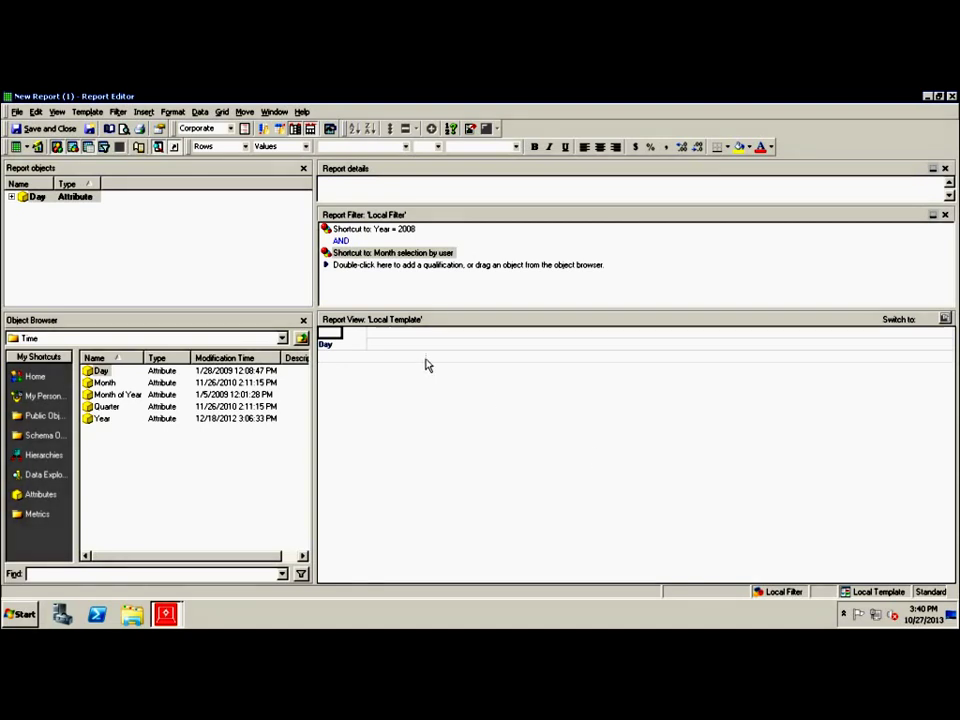
Run the report, answering the month prompt with Feb 2009
{"action": "left_click", "coordinate": [16, 146]}
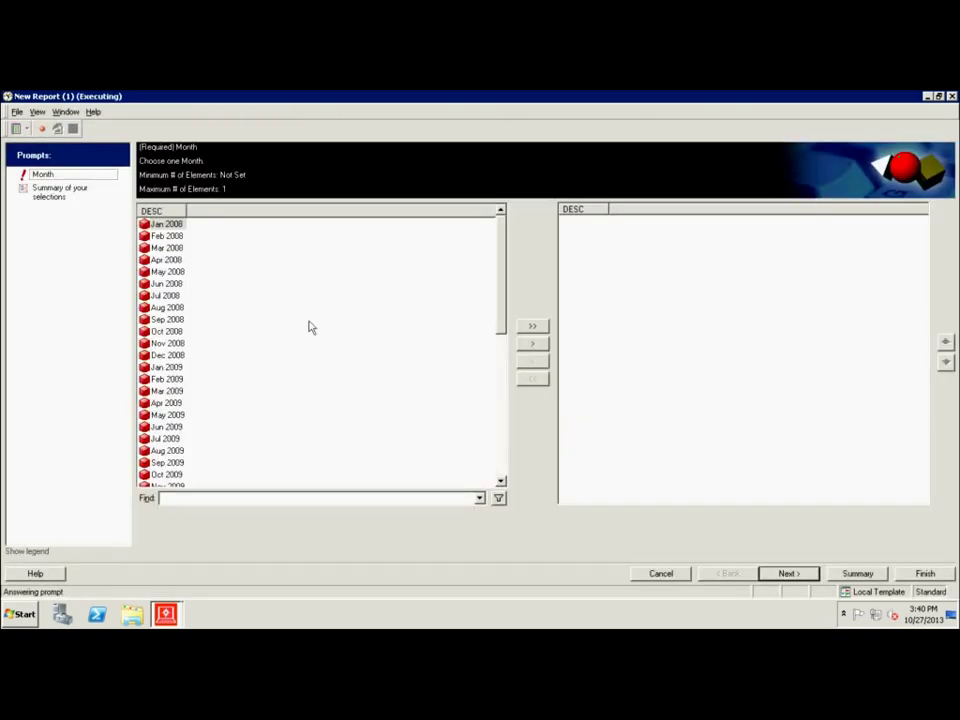
{"action": "left_click_drag", "start_coordinate": [499, 300], "coordinate": [492, 332]}
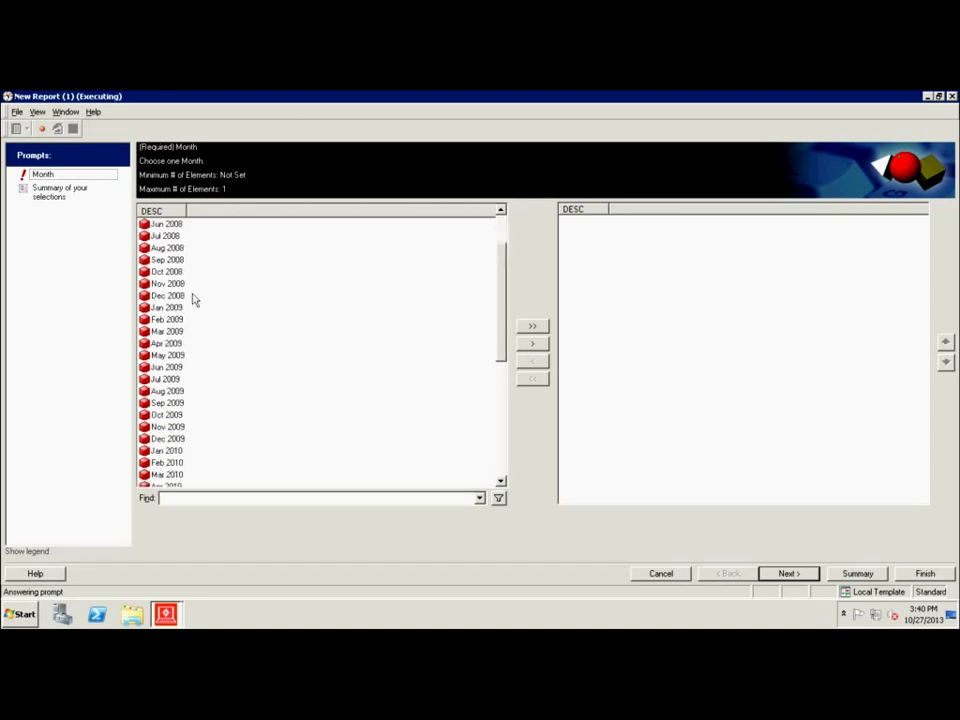
{"action": "double_click", "coordinate": [170, 320]}
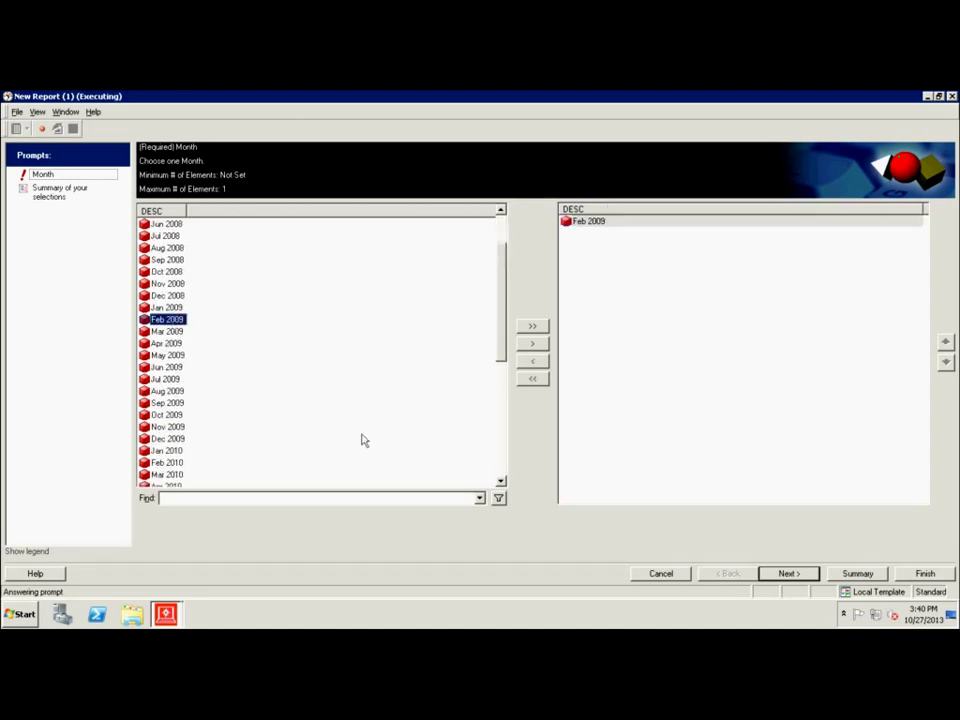
{"action": "left_click", "coordinate": [924, 574]}
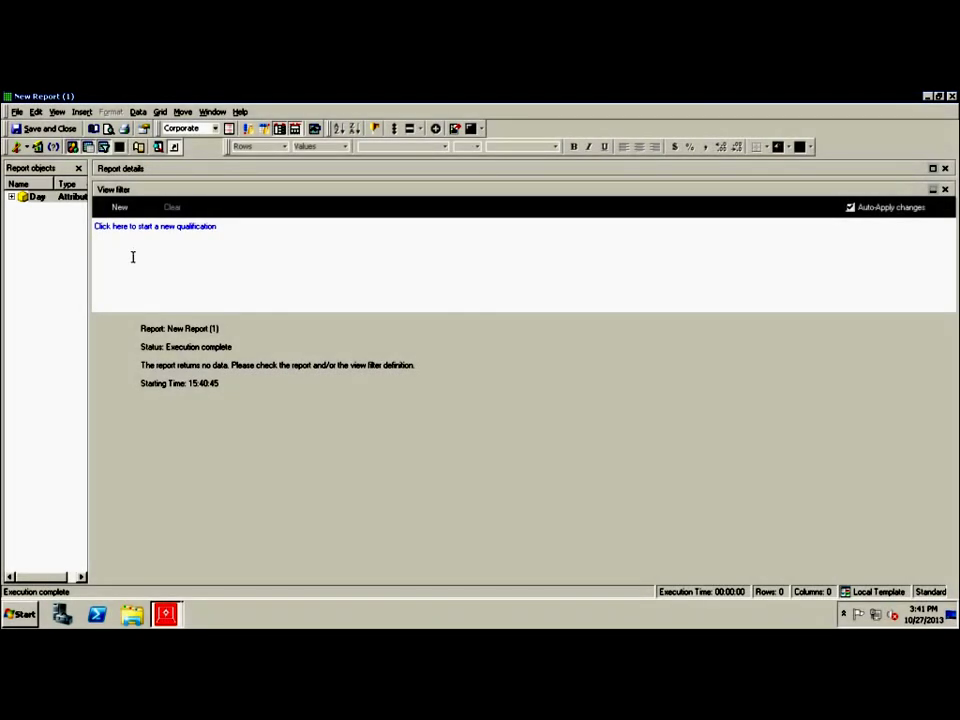
Inspect the report's SQL, filtering year 2008 and month 200902, then return to design view
{"action": "left_click", "coordinate": [29, 147]}
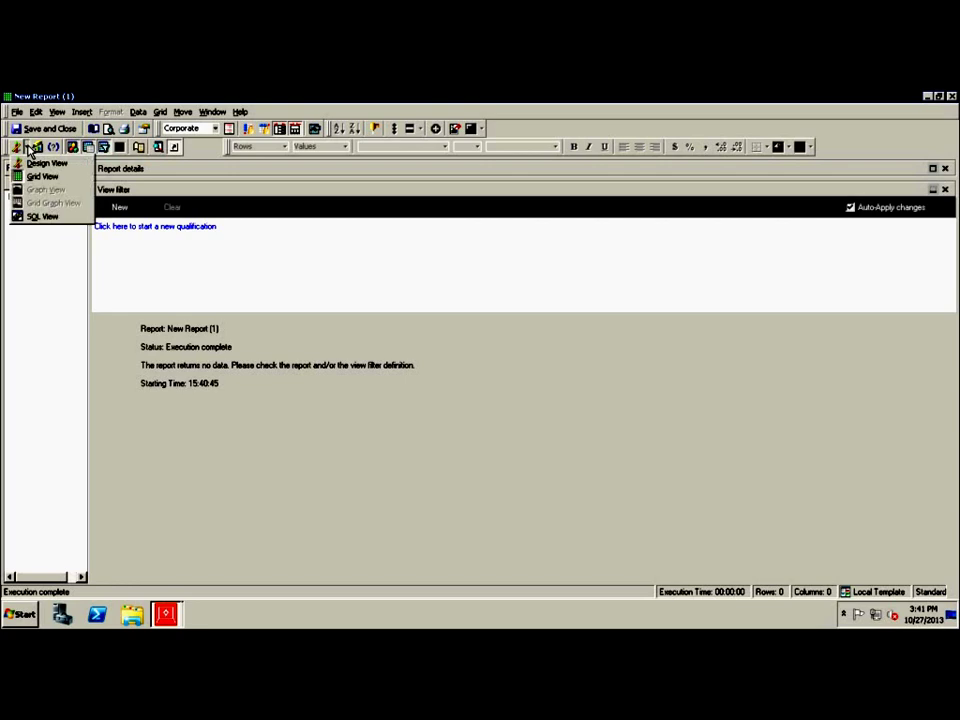
{"action": "left_click", "coordinate": [42, 216]}
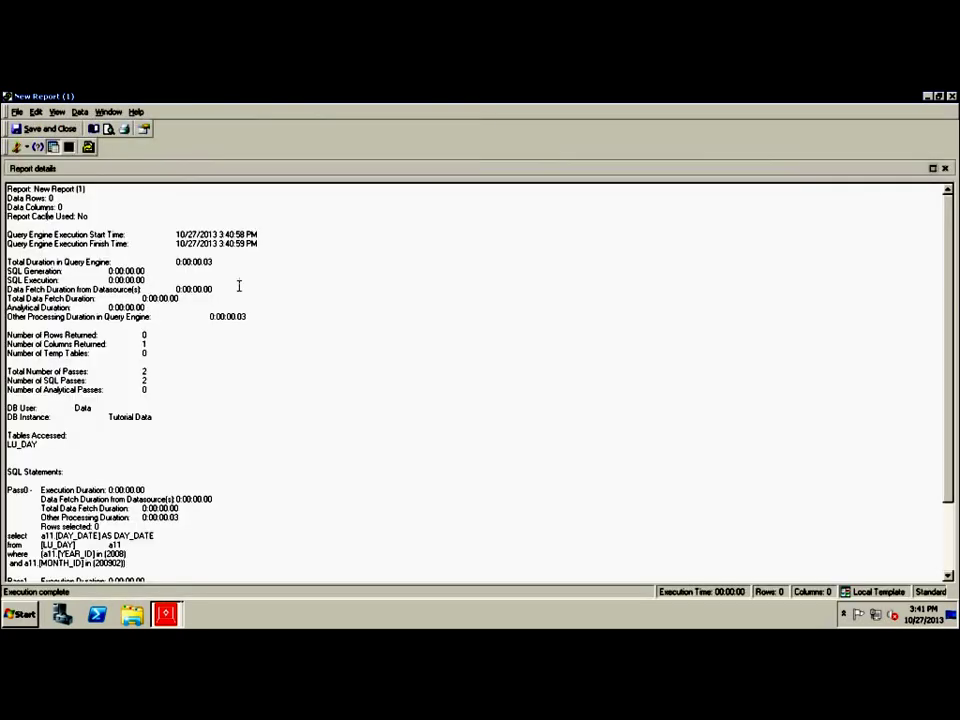
{"action": "scroll", "coordinate": [947, 335], "scroll_direction": "down", "scroll_amount": 3}
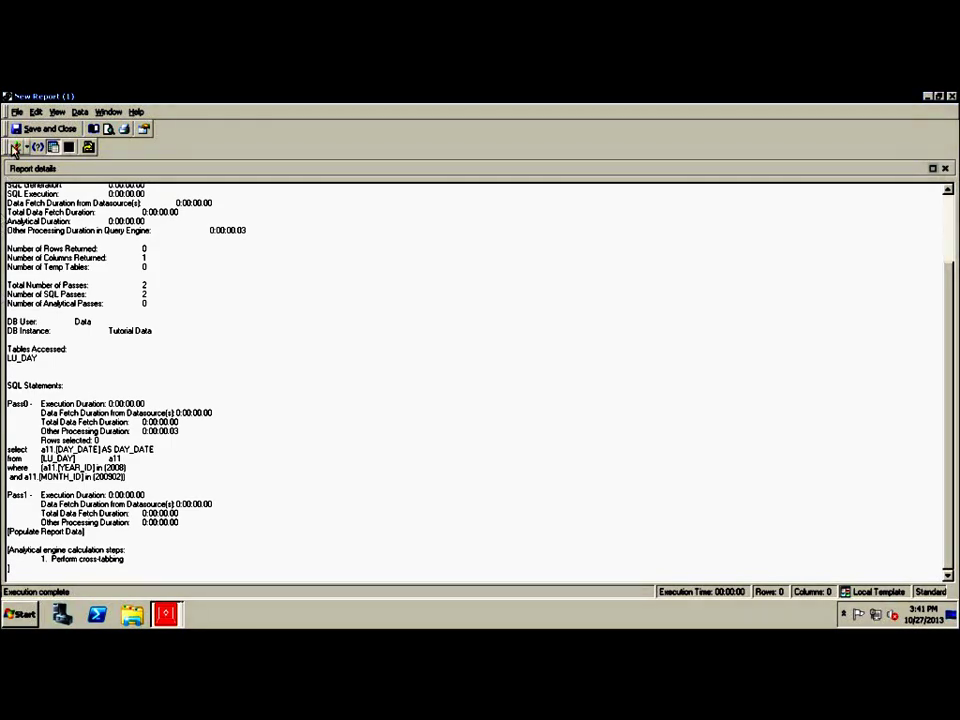
{"action": "left_click", "coordinate": [15, 148]}
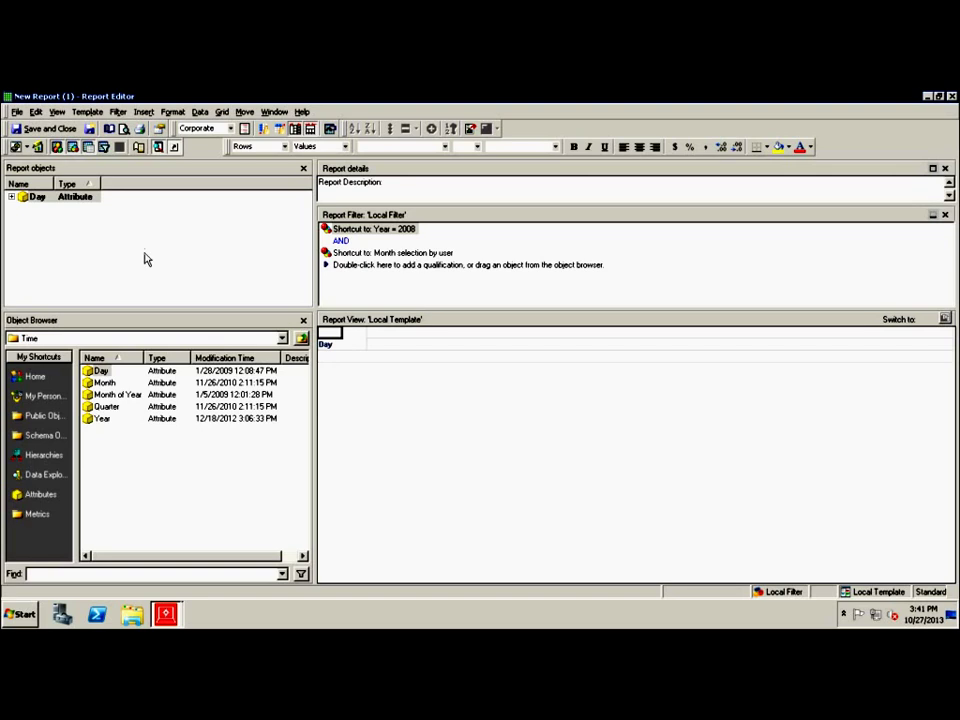
Save the report as 'My Month Filter' with its prompts kept, and close the Report Editor
{"action": "left_click", "coordinate": [17, 112]}
{"action": "left_click", "coordinate": [33, 157]}
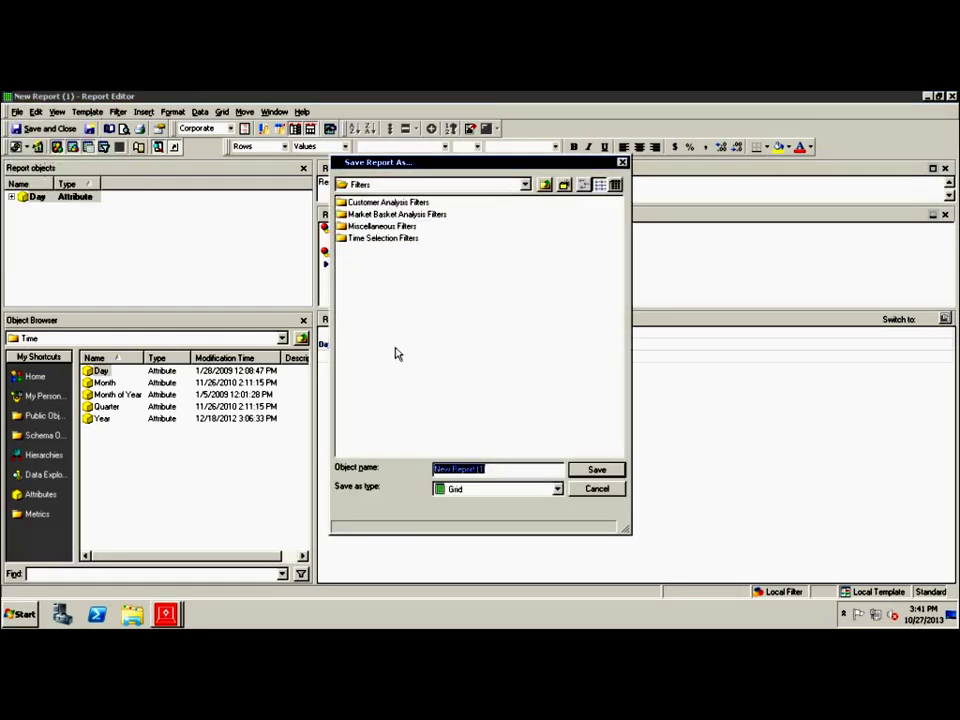
{"action": "type", "text": "My Month Filter"}
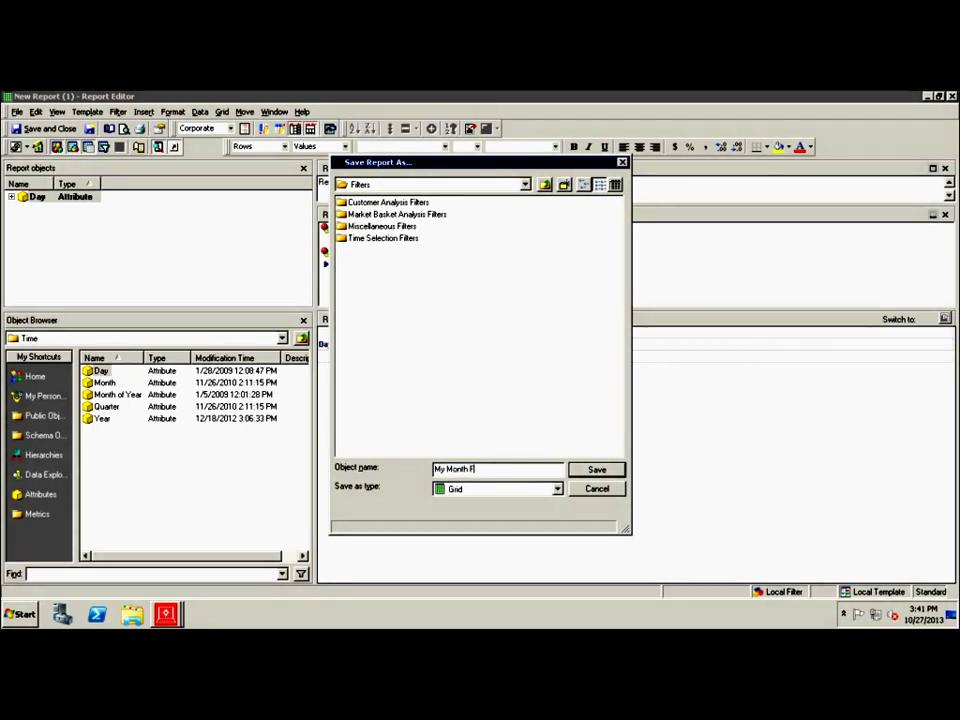
{"action": "left_click", "coordinate": [611, 474]}
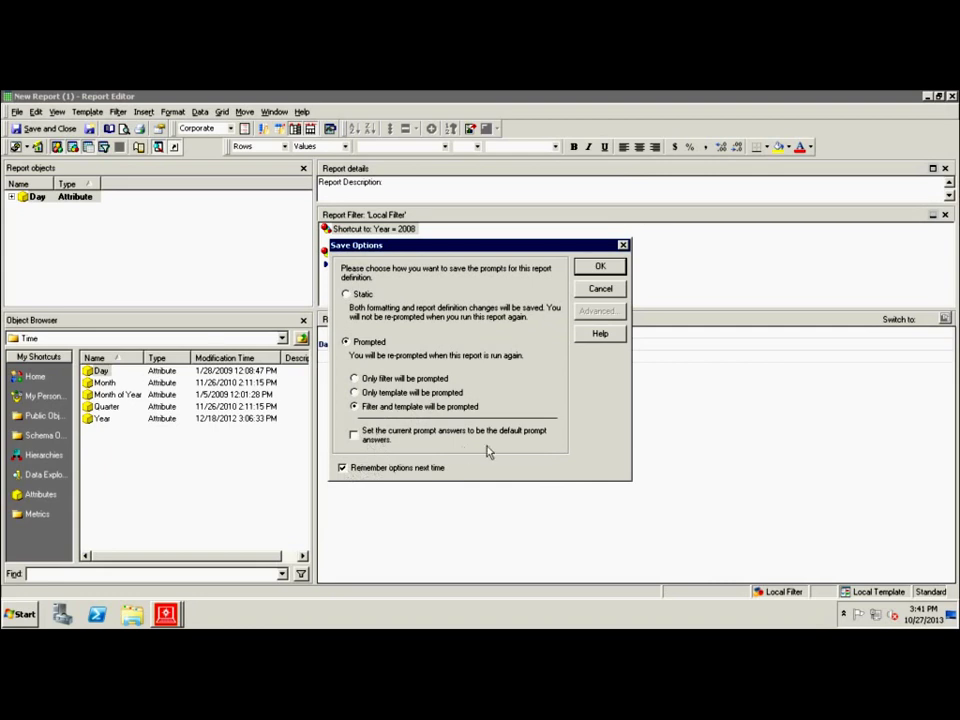
{"action": "left_click", "coordinate": [599, 268]}
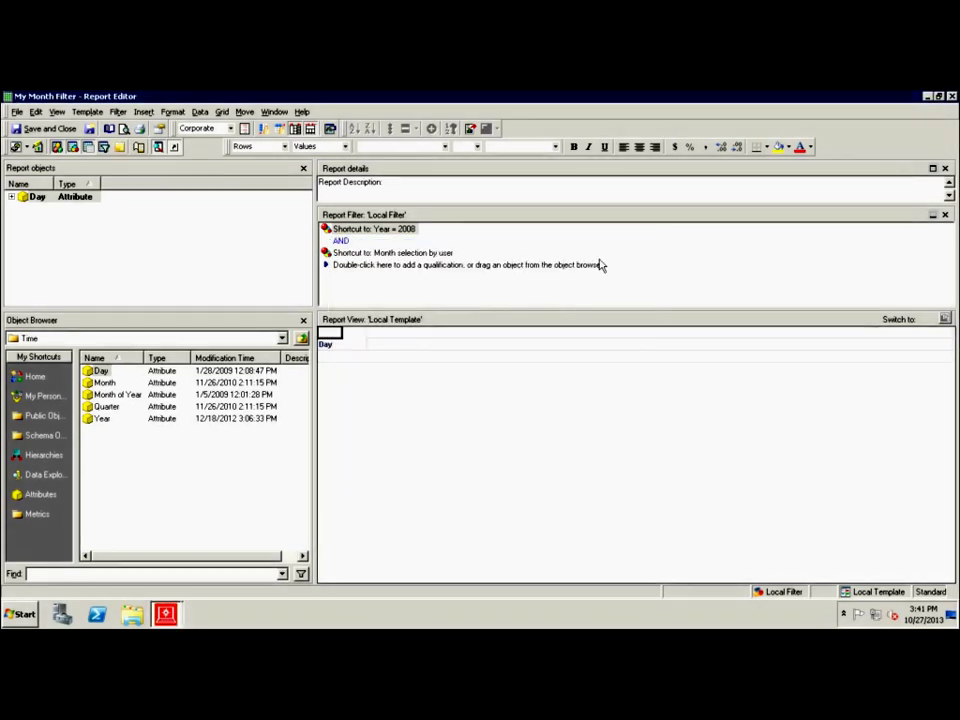
{"action": "left_click", "coordinate": [953, 97]}
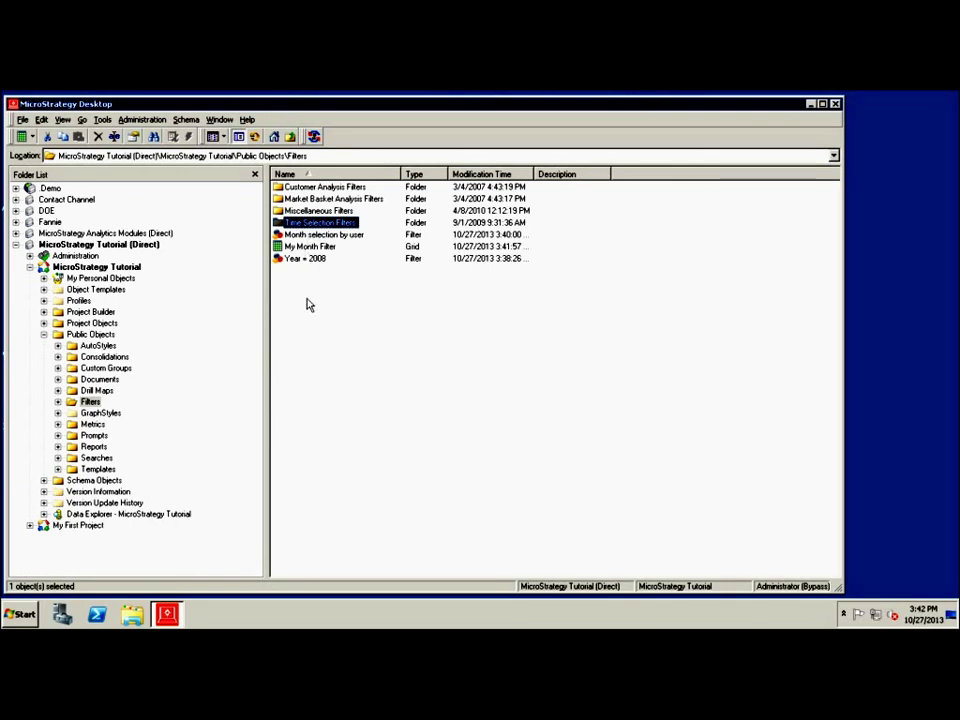
Edit the Elements of Month prompt in Month selection by user to reduce elements with a filter
{"action": "double_click", "coordinate": [303, 236]}
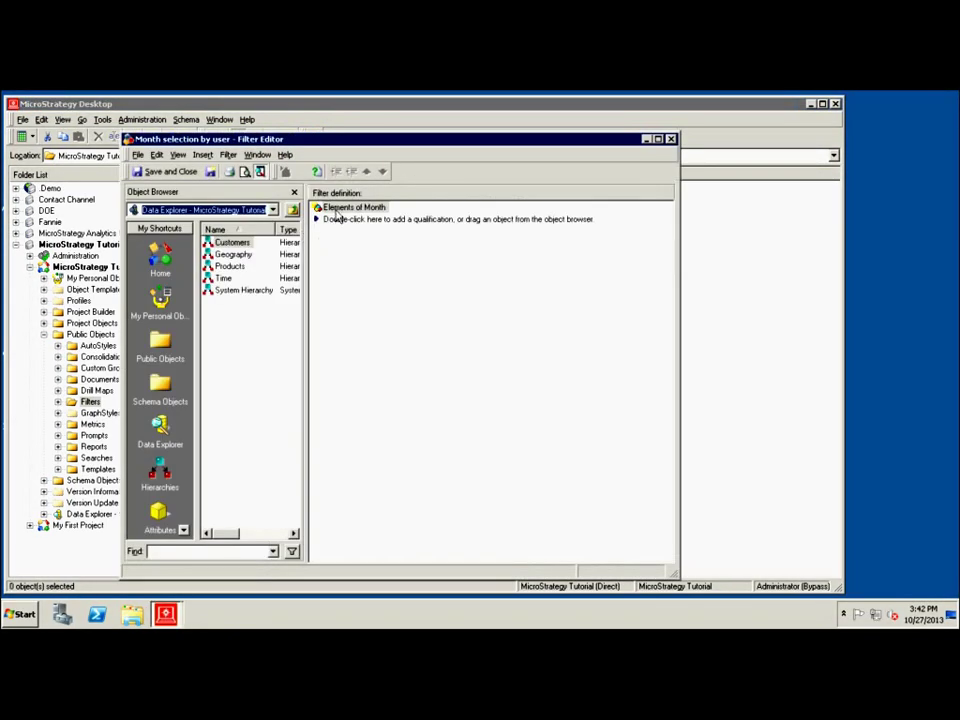
{"action": "double_click", "coordinate": [338, 209]}
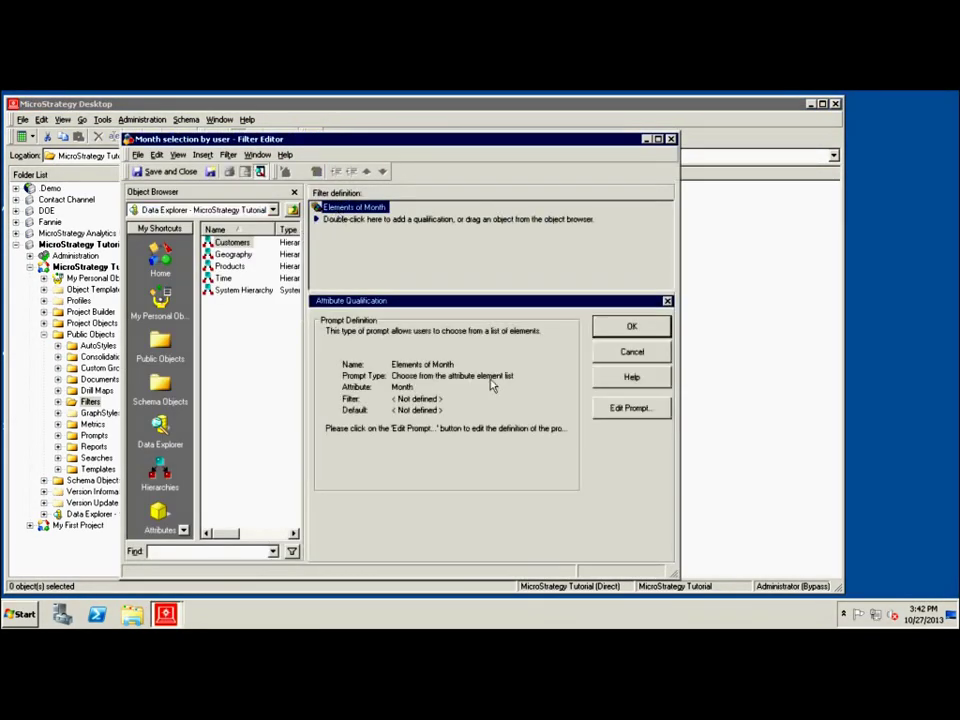
{"action": "left_click", "coordinate": [615, 407]}
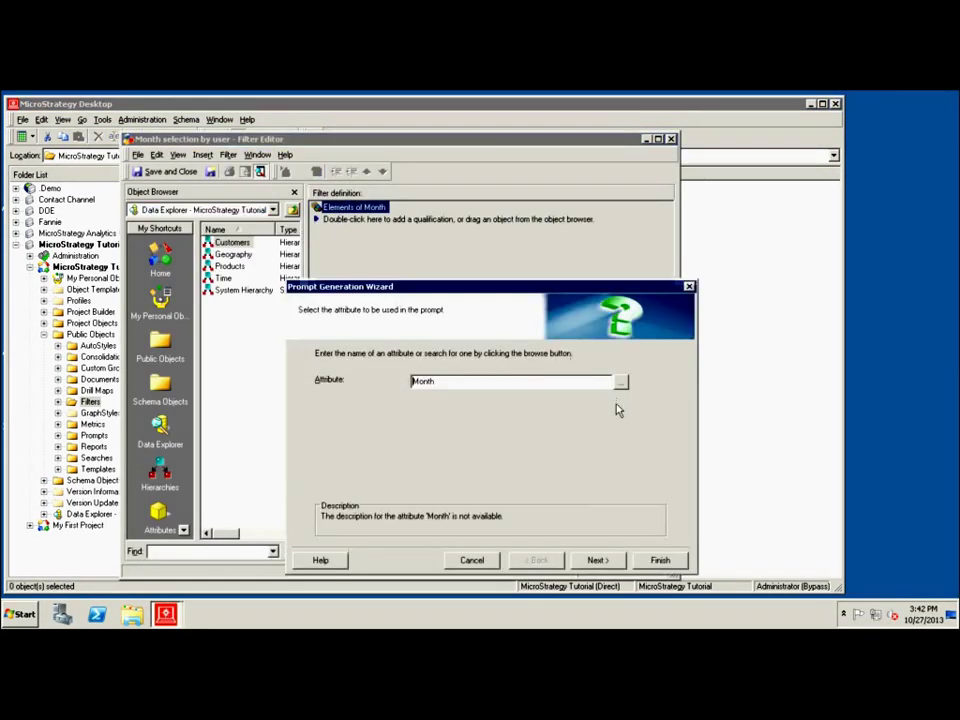
{"action": "left_click", "coordinate": [597, 560]}
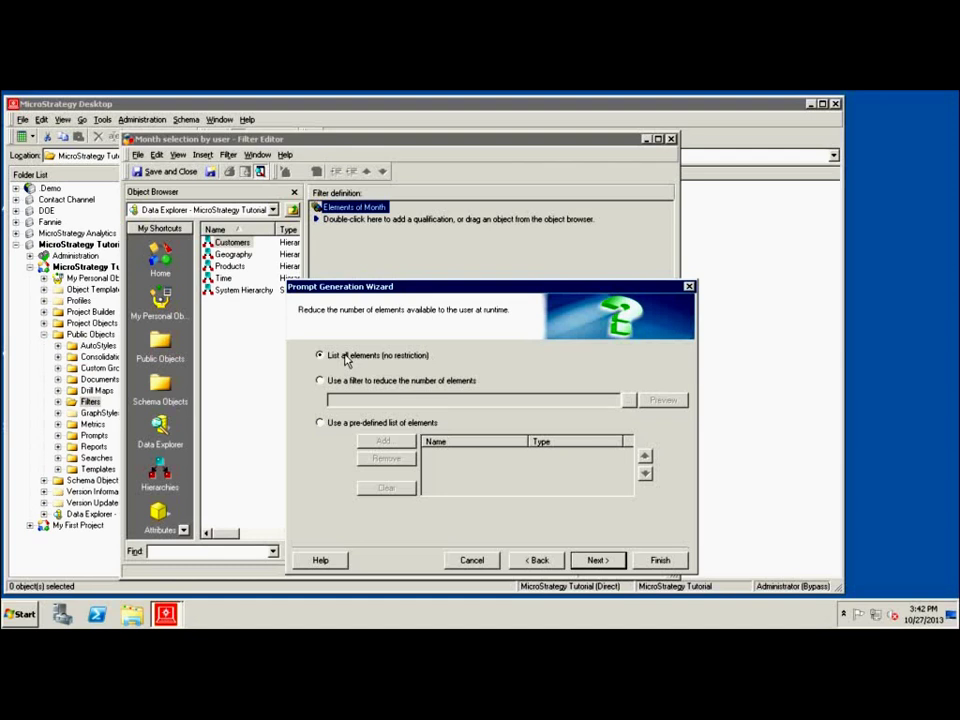
{"action": "left_click", "coordinate": [320, 383]}
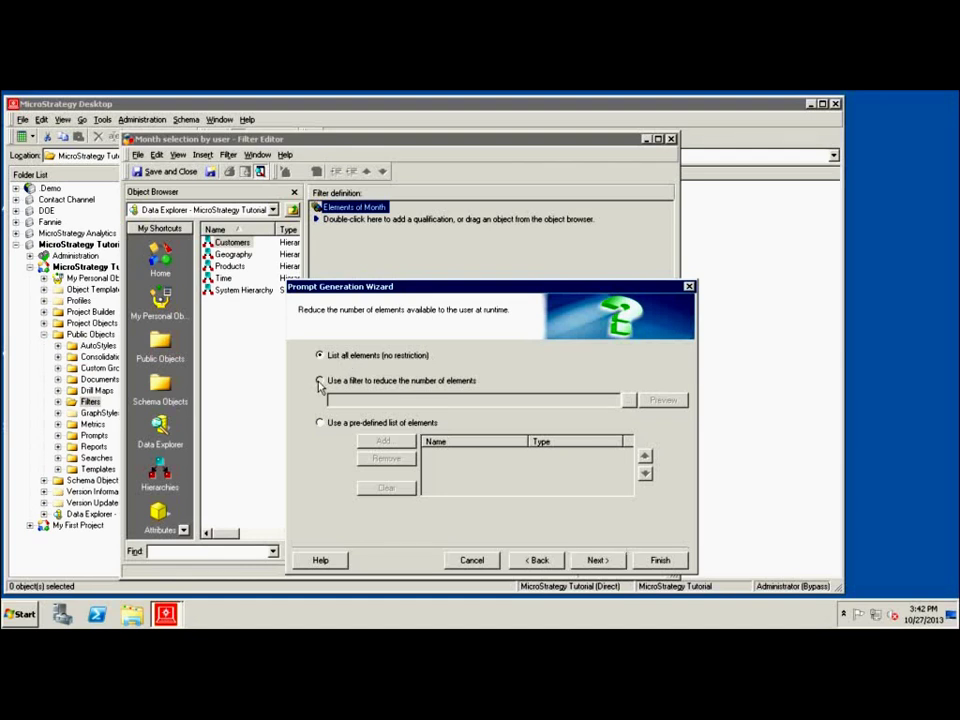
{"action": "left_click", "coordinate": [320, 381]}
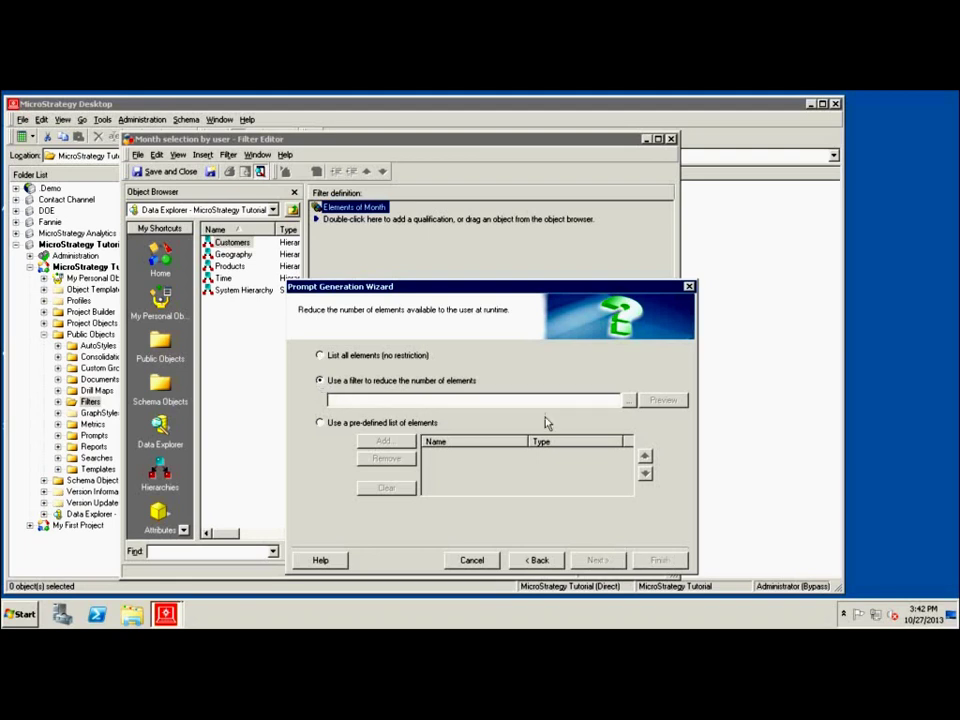
Choose the Year = 2008 filter to limit the months offered by the prompt
{"action": "left_click", "coordinate": [629, 400]}
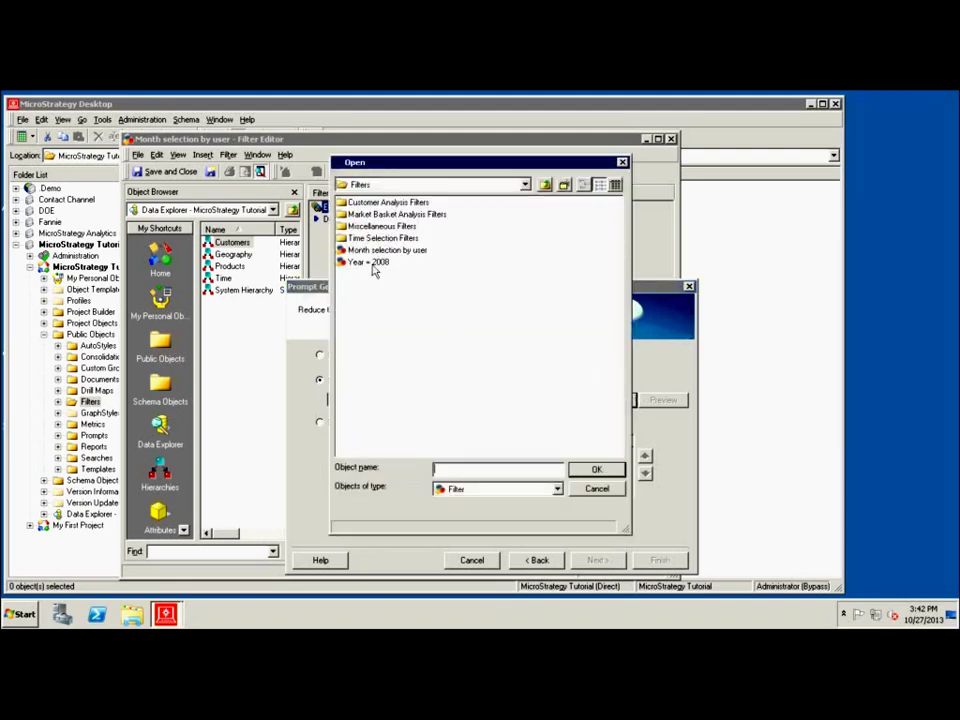
{"action": "left_click", "coordinate": [369, 263]}
{"action": "left_click", "coordinate": [597, 469]}
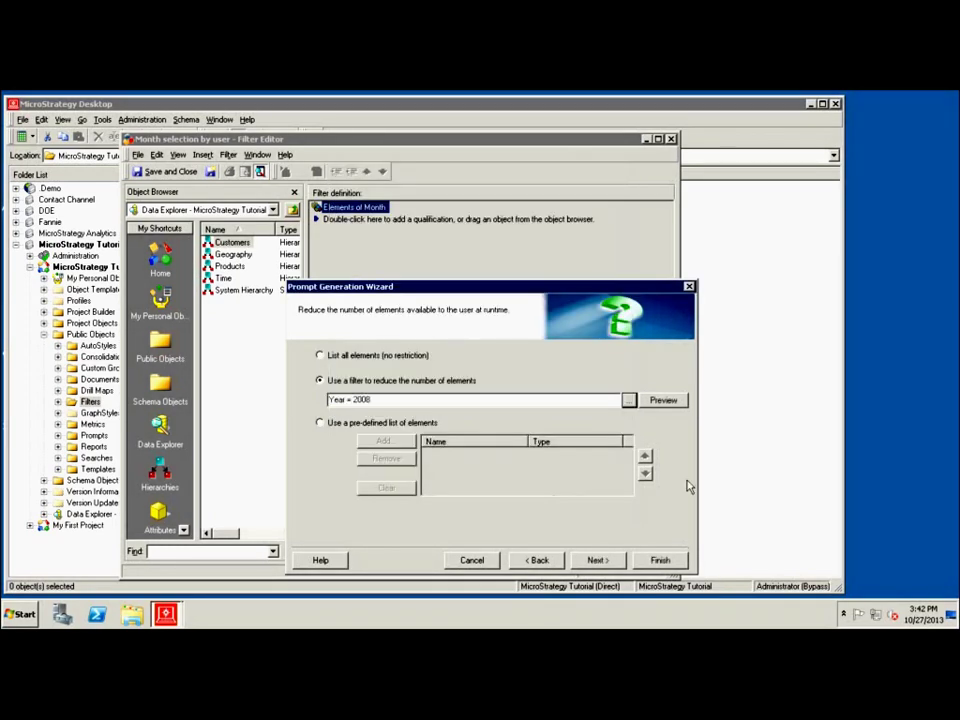
{"action": "left_click", "coordinate": [612, 560]}
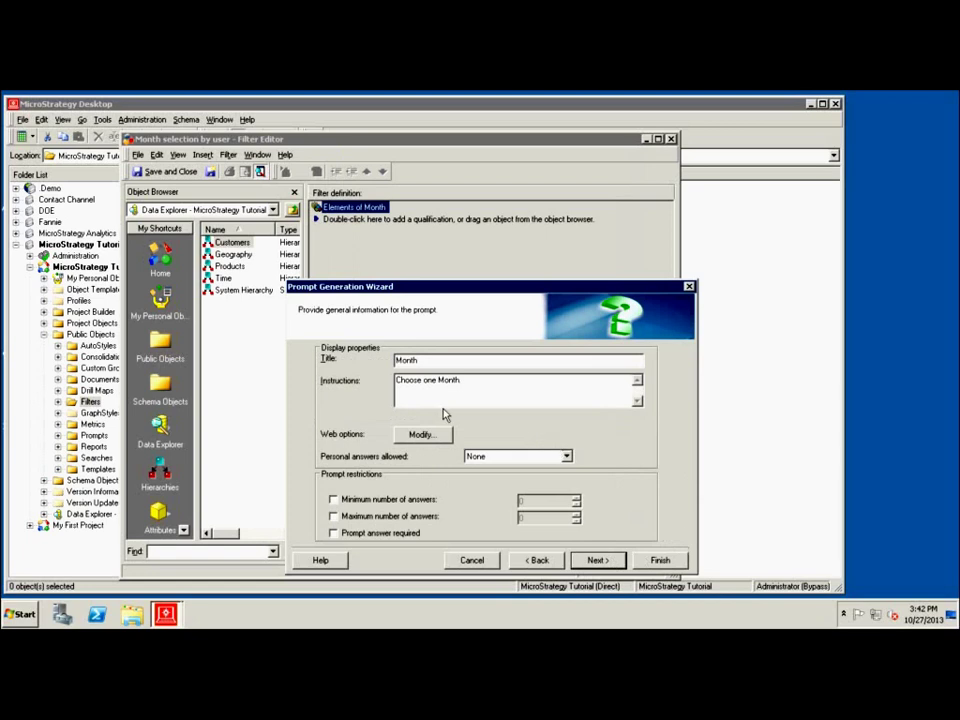
Set instructions to 'Choose one Month from 2008', maximum 1 answer, answer required
{"action": "left_click", "coordinate": [460, 380]}
{"action": "type", "text": "."}
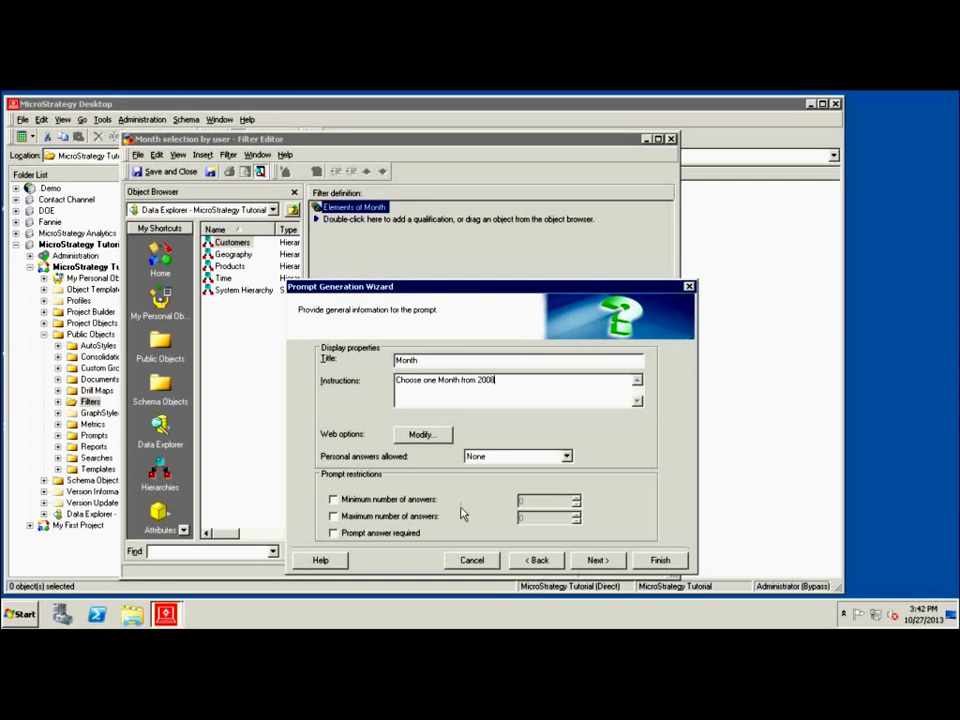
{"action": "left_click", "coordinate": [336, 517]}
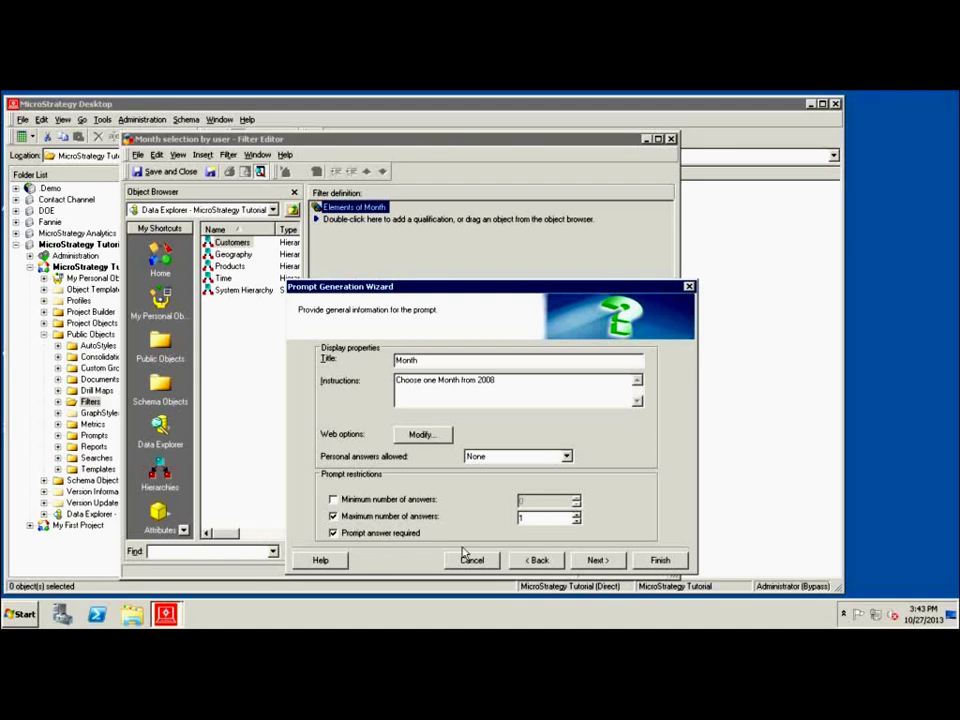
{"action": "left_click", "coordinate": [600, 560]}
Save the updated month filter and run My Month Filter, now offering only the 2008 months
{"action": "left_click", "coordinate": [660, 560]}
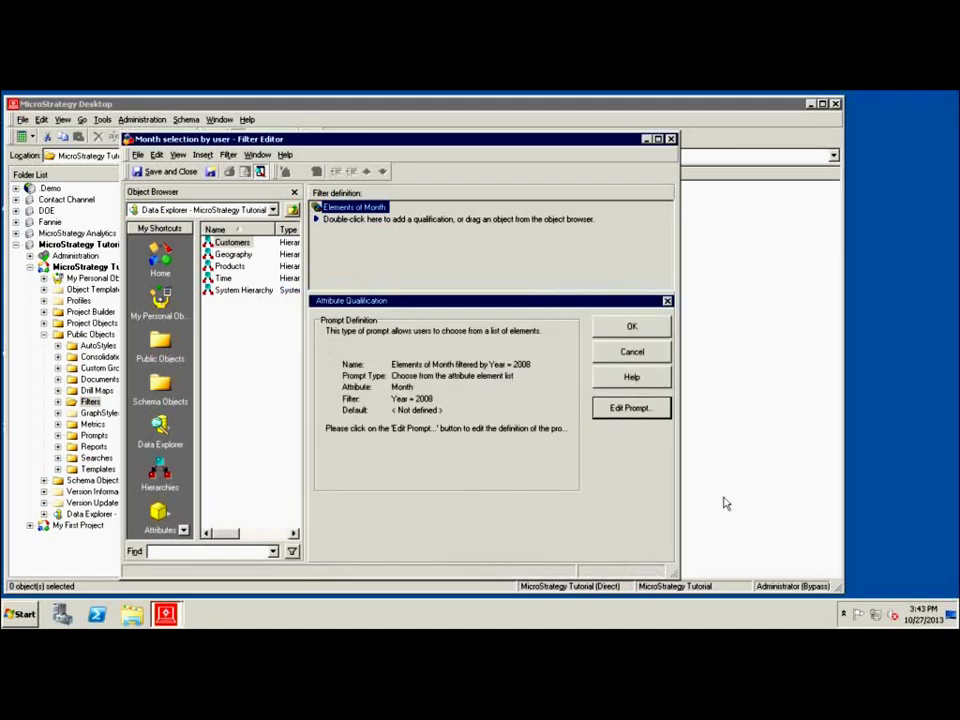
{"action": "left_click", "coordinate": [633, 328]}
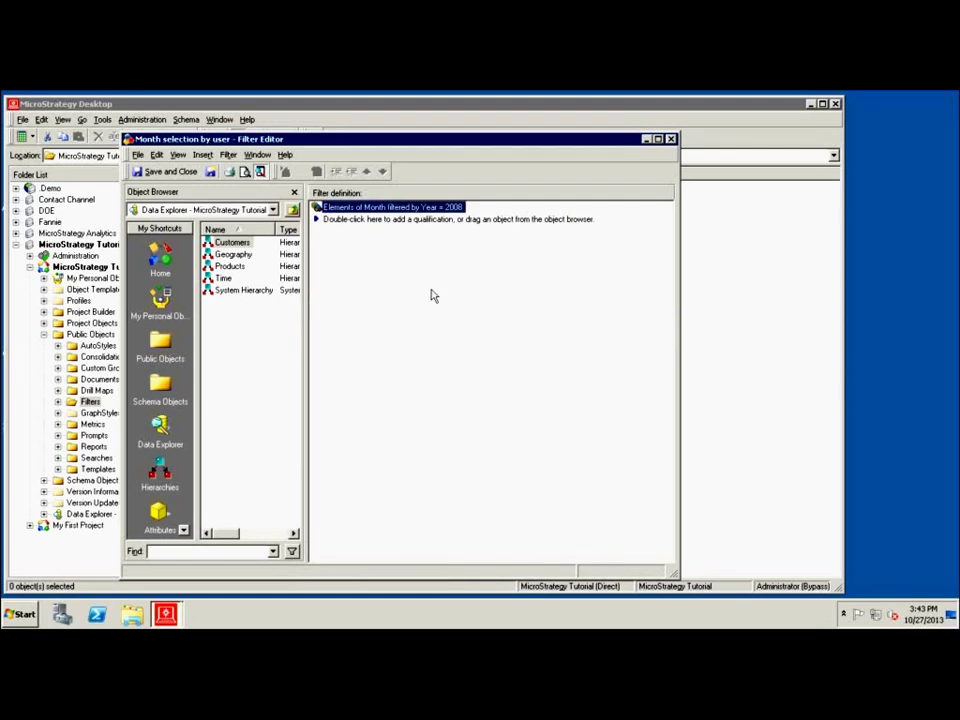
{"action": "left_click", "coordinate": [166, 173]}
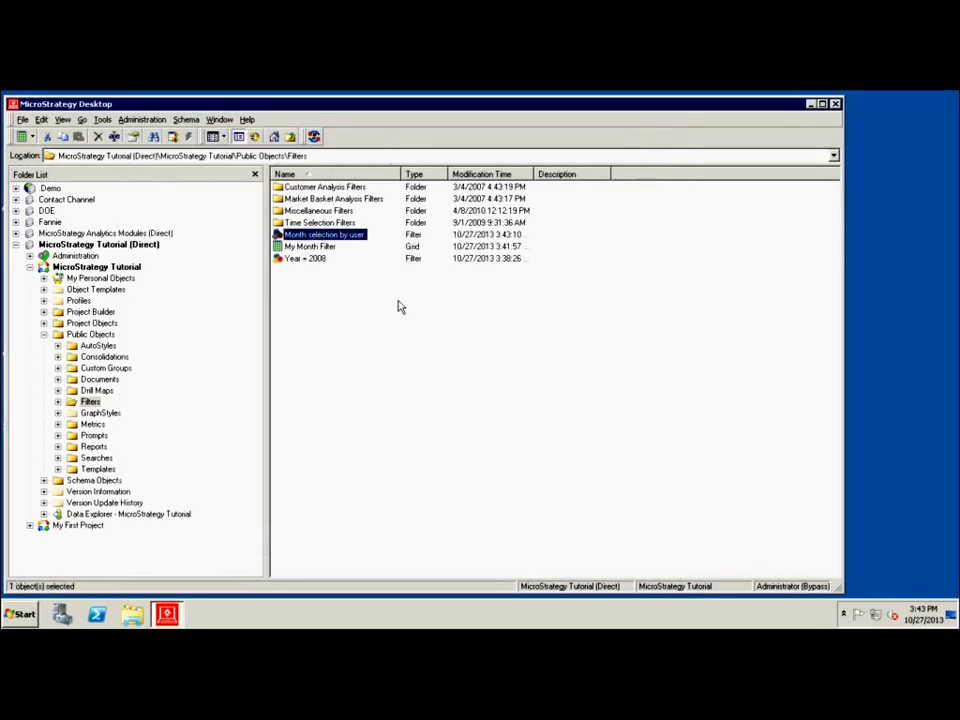
{"action": "left_click", "coordinate": [303, 246]}
{"action": "double_click", "coordinate": [303, 246]}
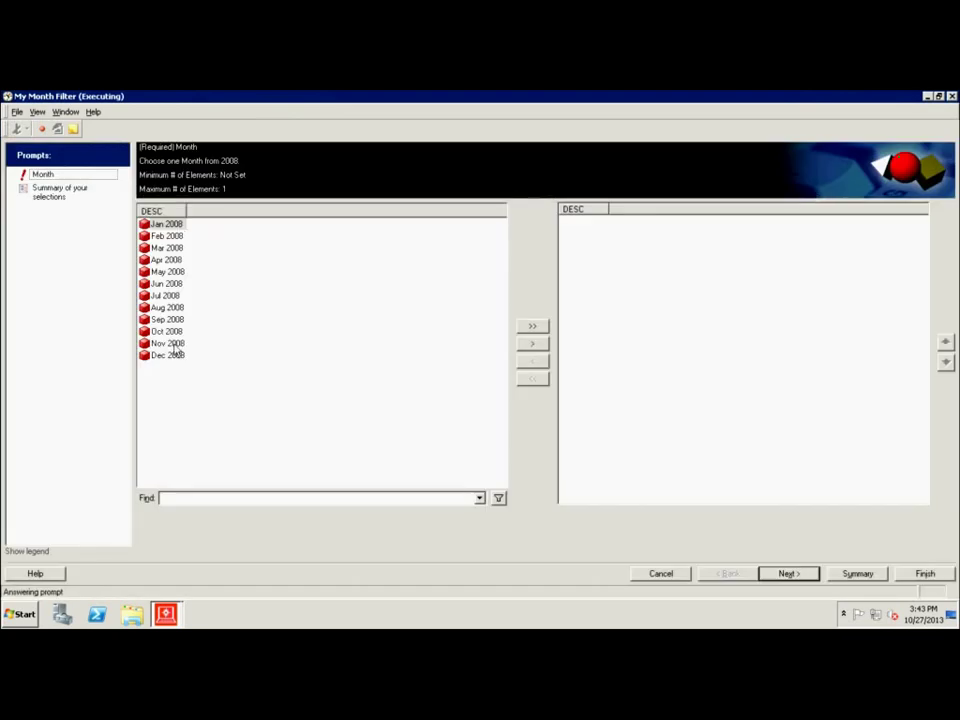
Answer the prompt with Jul 2008 and review the 31 July 2008 days returned
{"action": "double_click", "coordinate": [168, 296]}
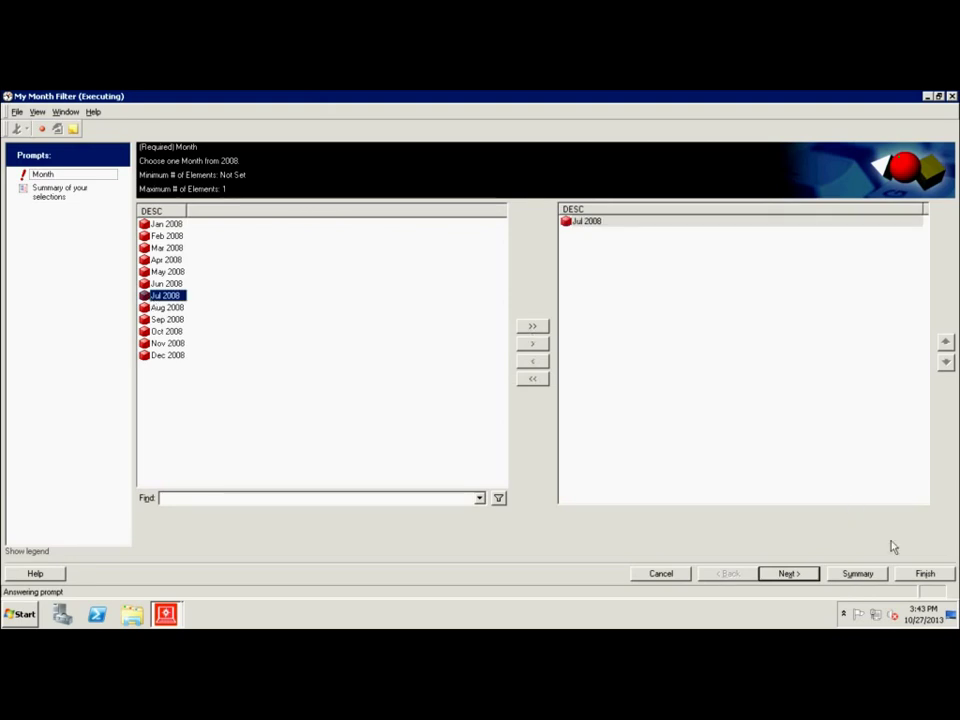
{"action": "left_click", "coordinate": [922, 573]}
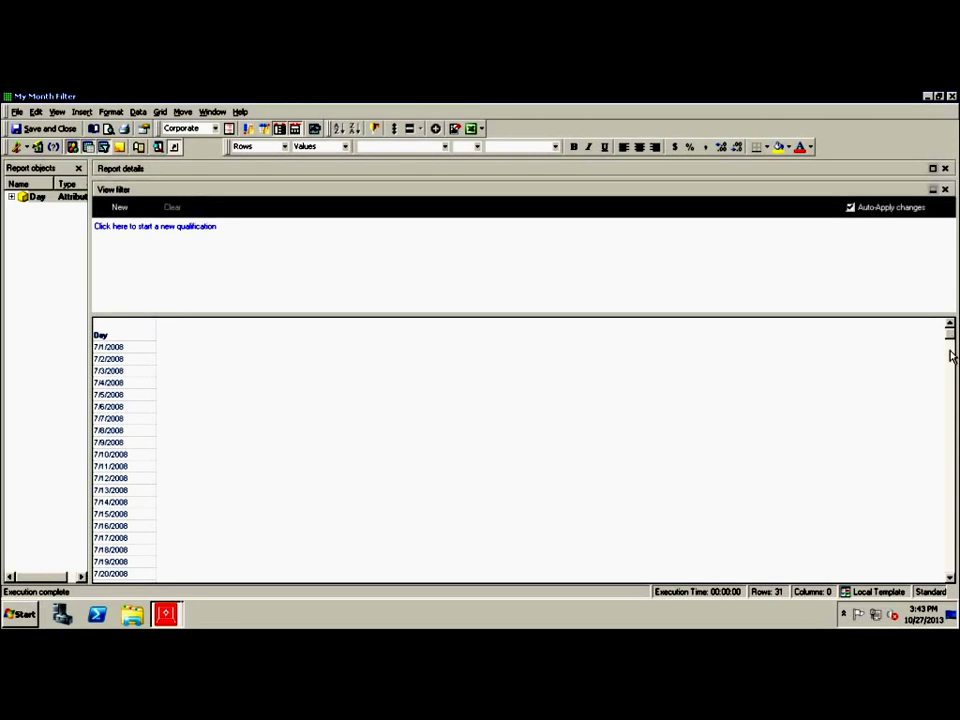
{"action": "left_click_drag", "start_coordinate": [950, 372], "coordinate": [951, 325]}
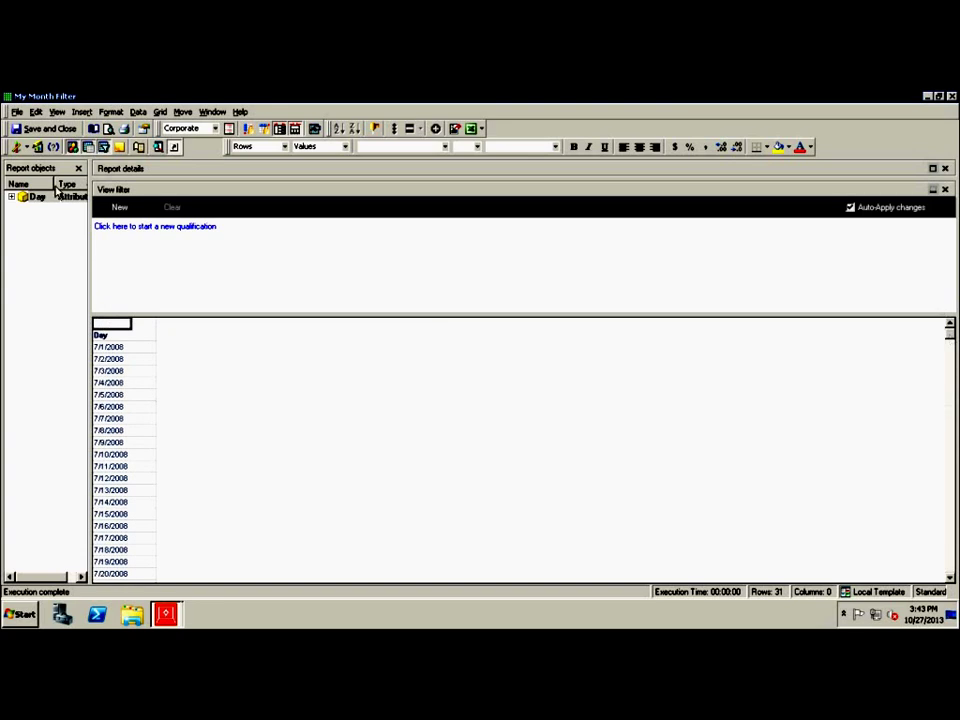
Dismiss the battery warning, review the SQL filtering month 200807, and return to design view
{"action": "left_click", "coordinate": [27, 147]}
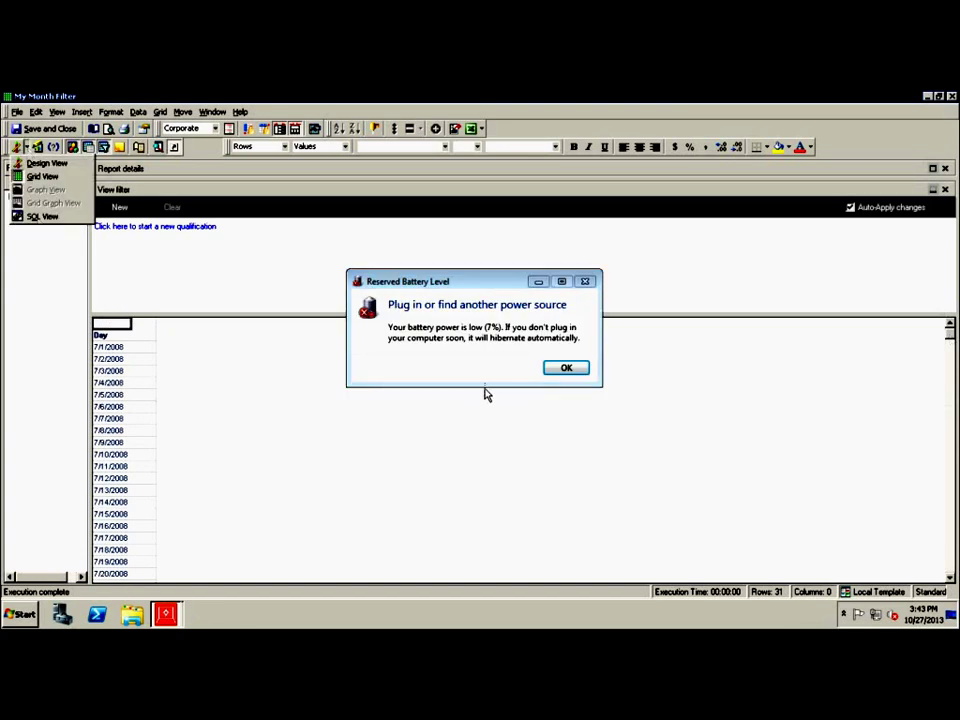
{"action": "left_click", "coordinate": [566, 369]}
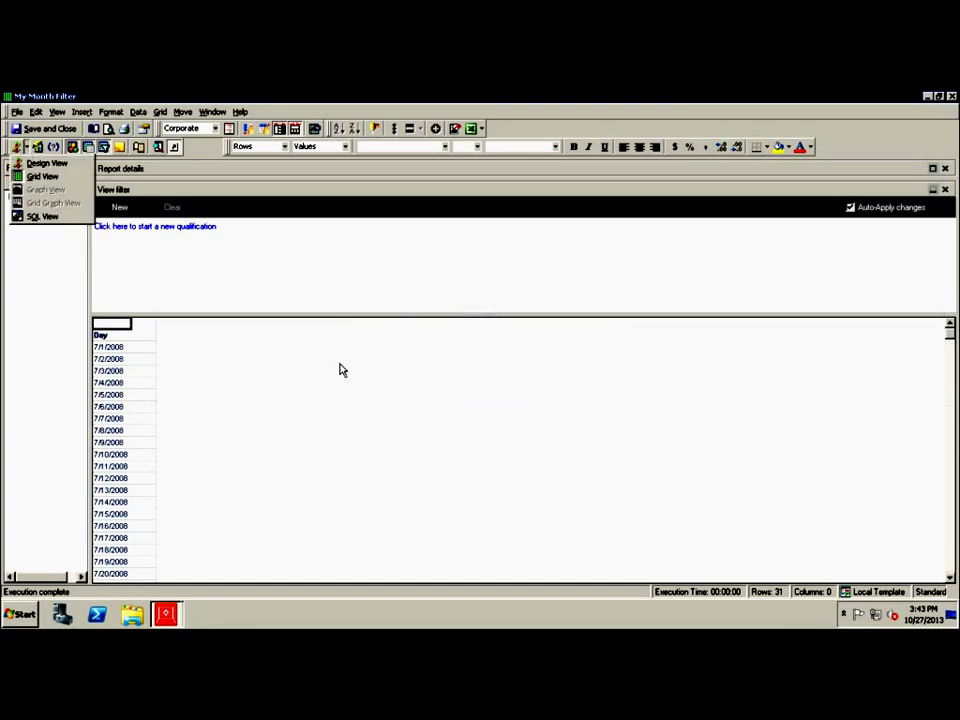
{"action": "left_click", "coordinate": [43, 216]}
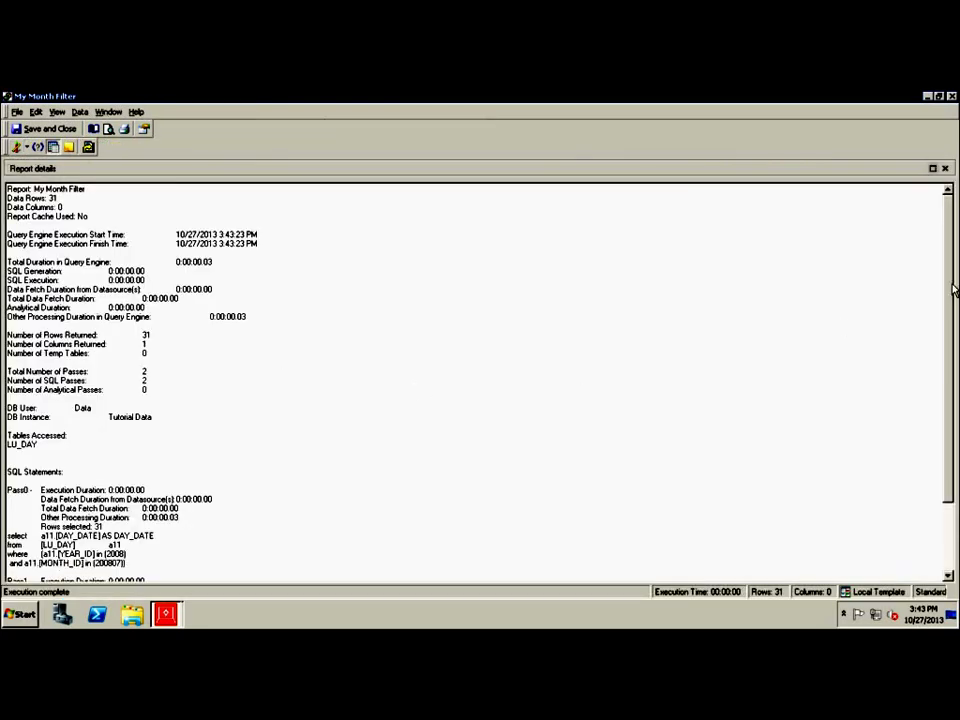
{"action": "scroll", "coordinate": [951, 287], "scroll_direction": "down", "scroll_amount": 3}
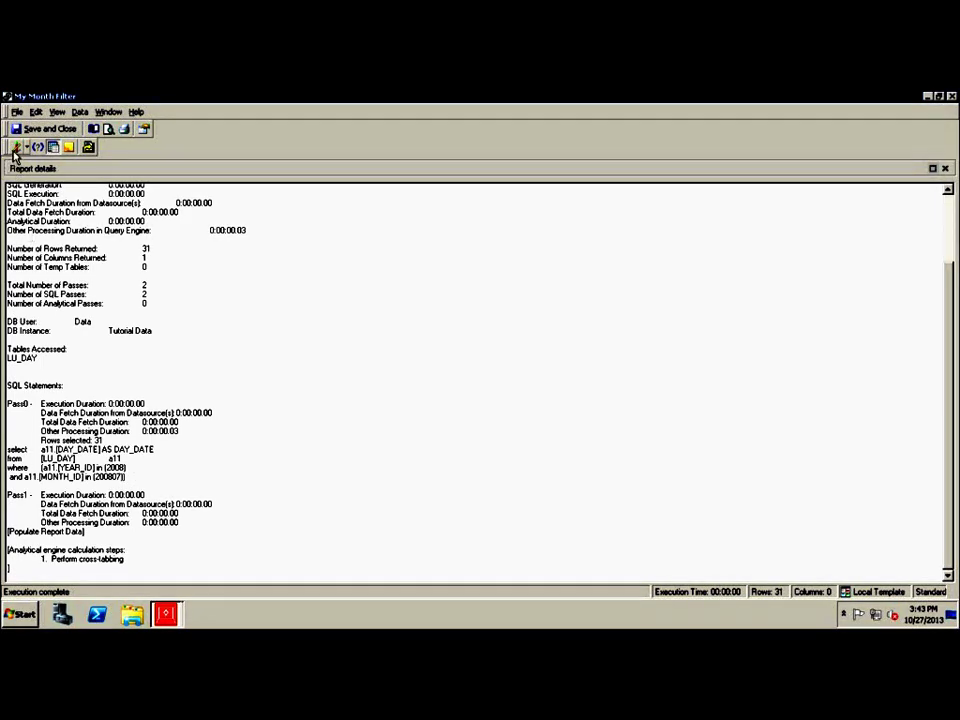
{"action": "left_click", "coordinate": [16, 147]}
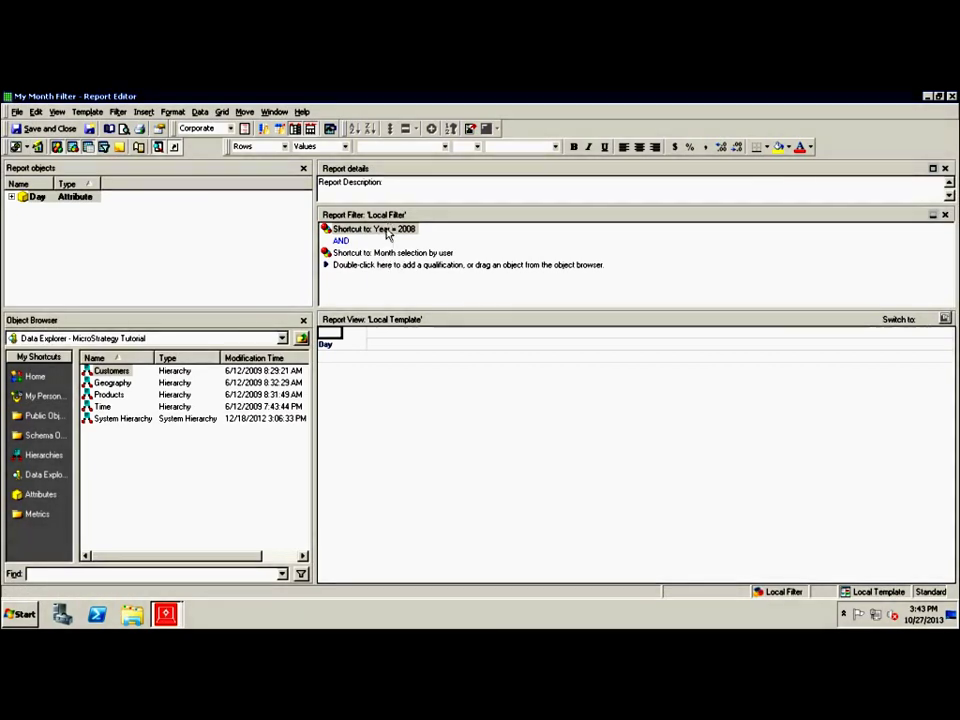
Remove the 'Shortcut to: Year = 2008' qualification from the report filter
{"action": "left_click", "coordinate": [388, 231]}
{"action": "right_click", "coordinate": [388, 232]}
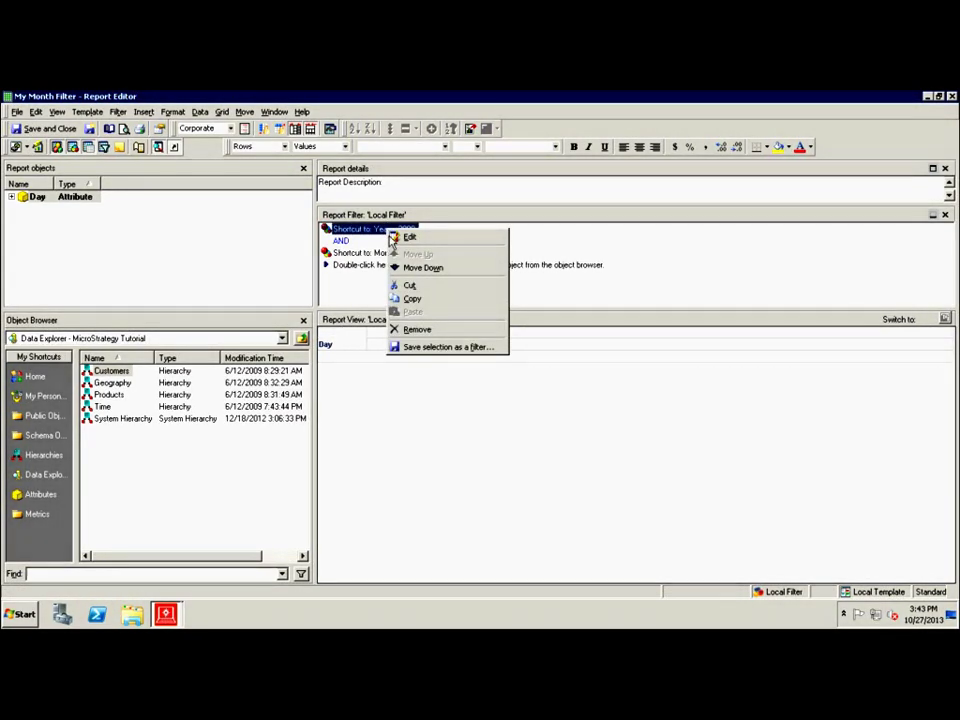
{"action": "left_click", "coordinate": [417, 331]}
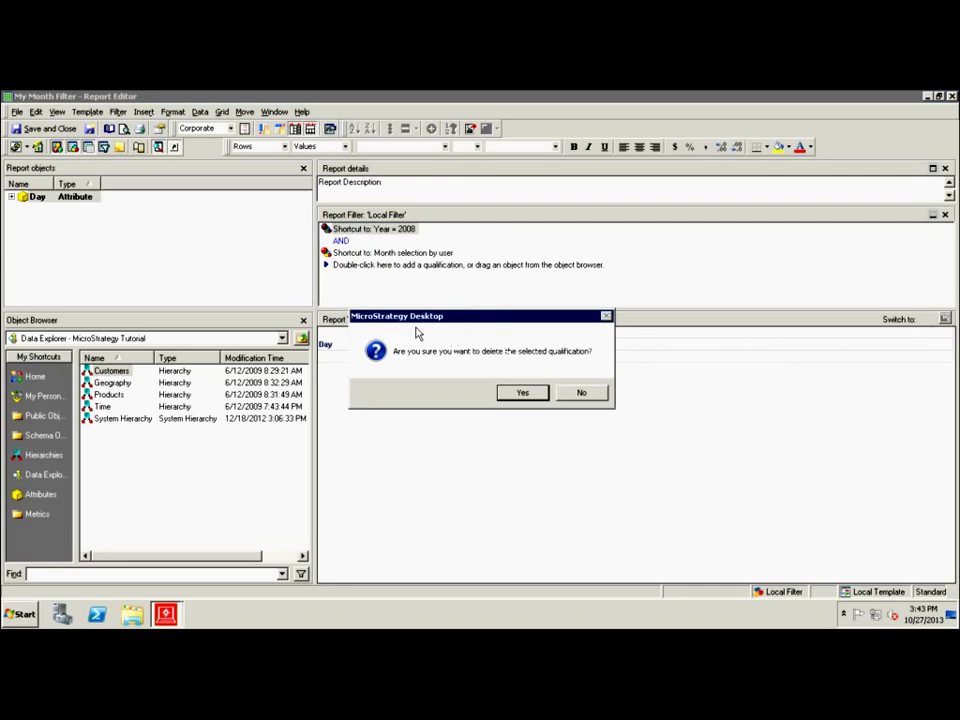
{"action": "left_click", "coordinate": [517, 394]}
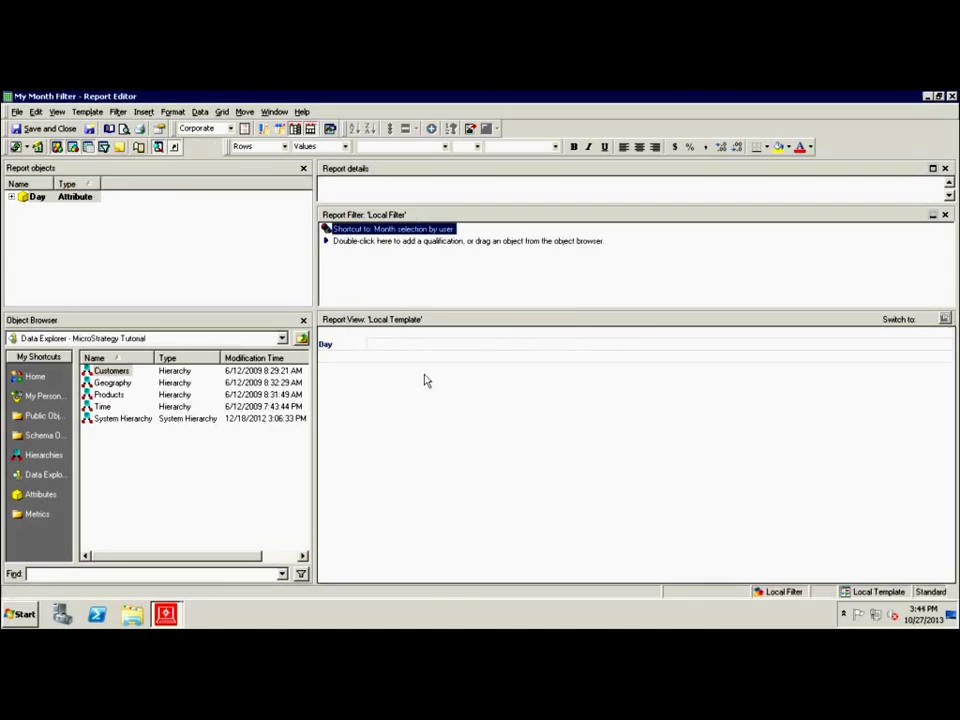
Check the SQL now filters only on month 200807, then rerun the report to its month prompt
{"action": "left_click", "coordinate": [17, 146]}
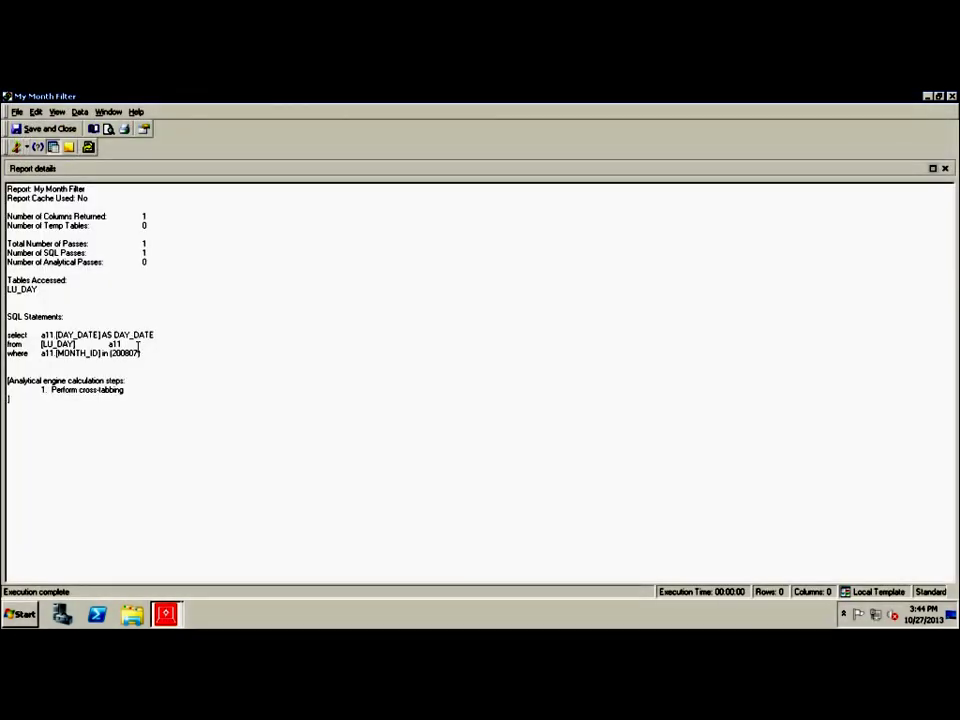
{"action": "left_click_drag", "start_coordinate": [149, 352], "coordinate": [3, 334]}
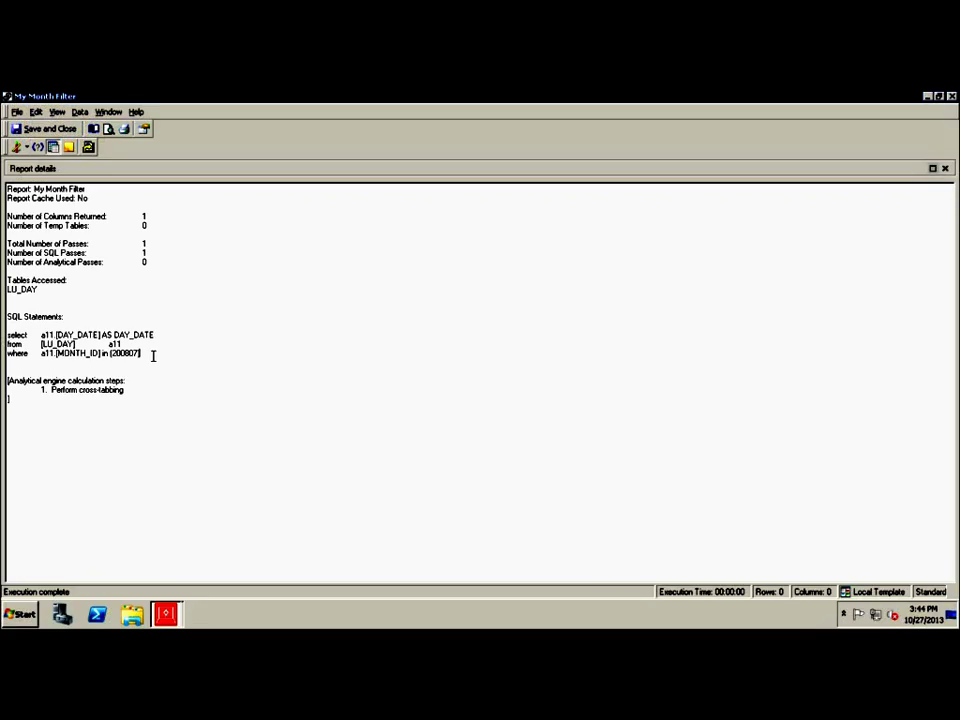
{"action": "left_click", "coordinate": [38, 147]}
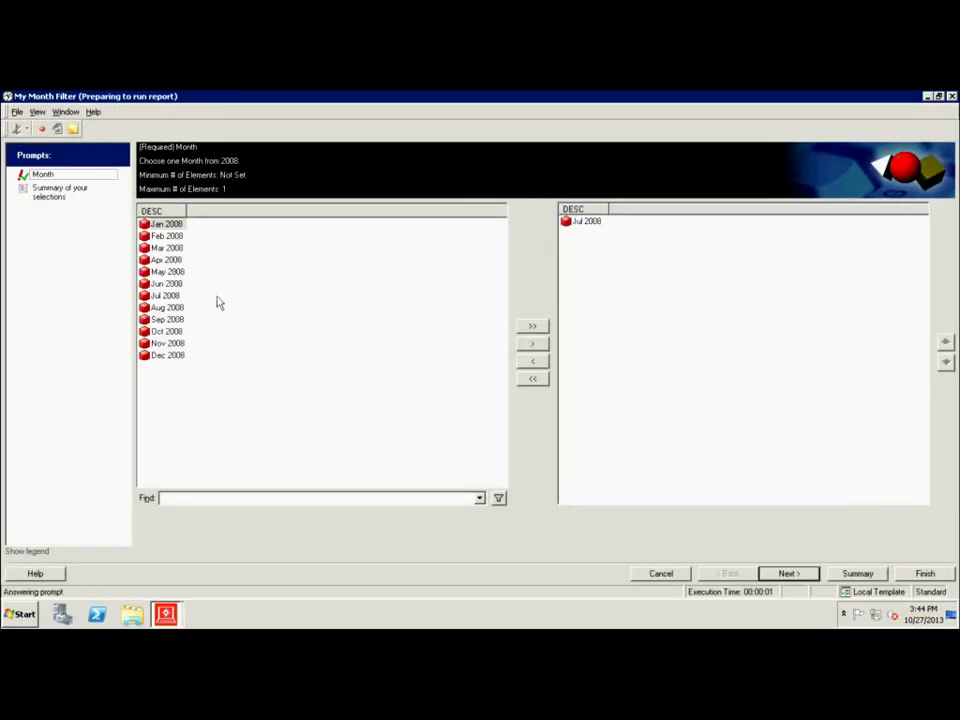